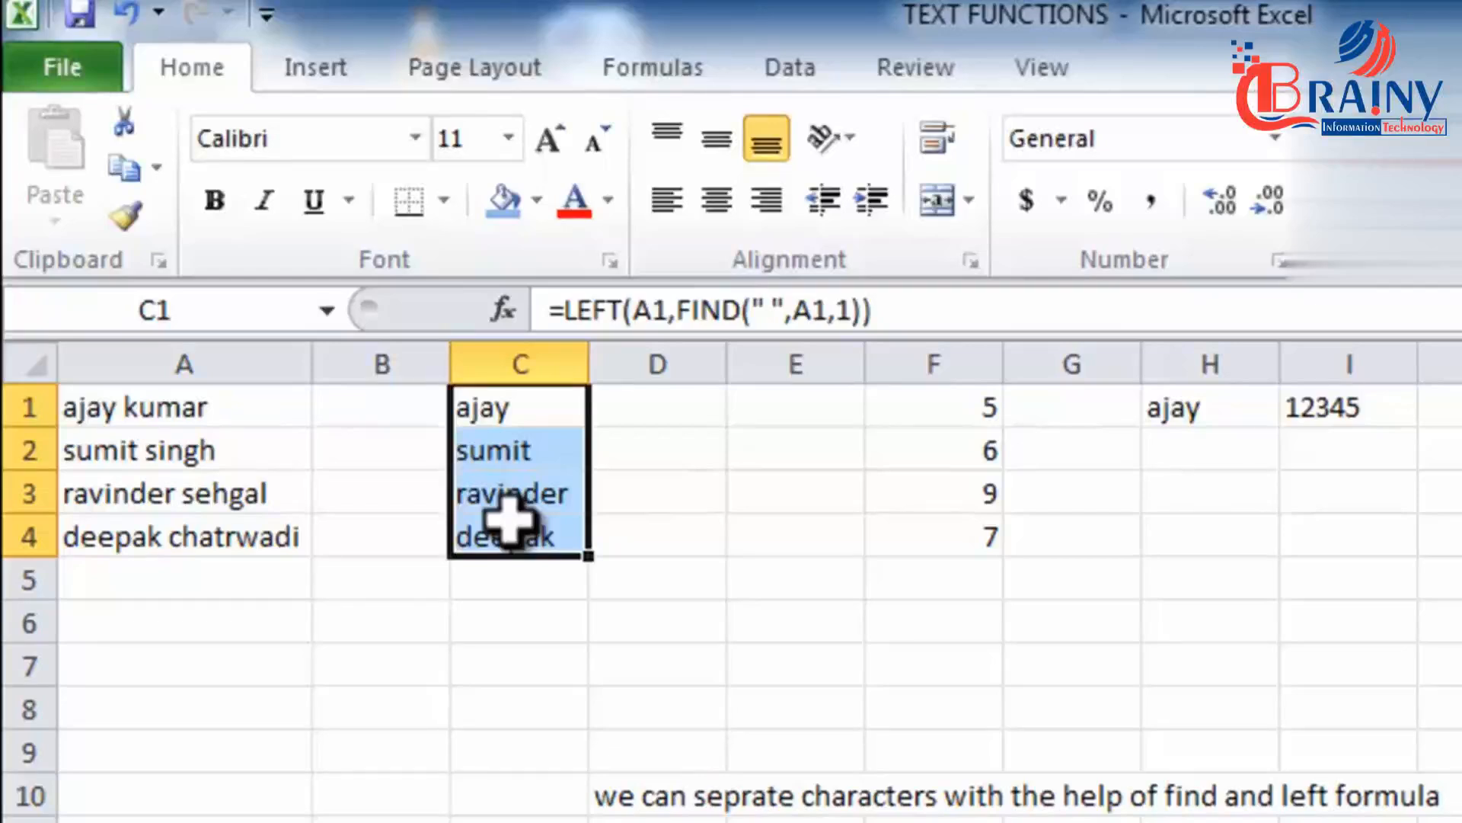
Step: Open the name-extraction formula in cell C1 for review and leave it as it is
click(710, 497)
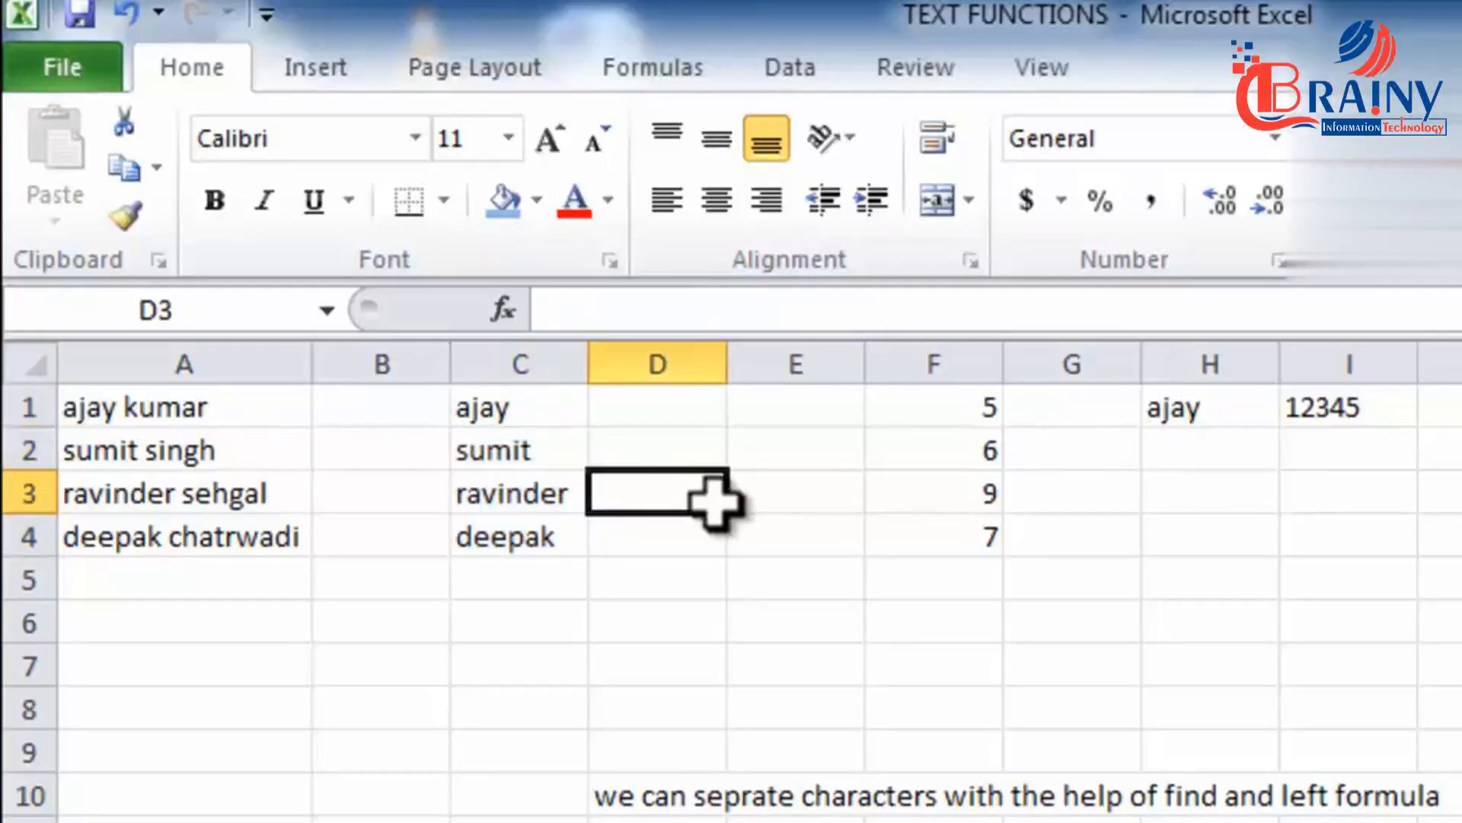
click(542, 414)
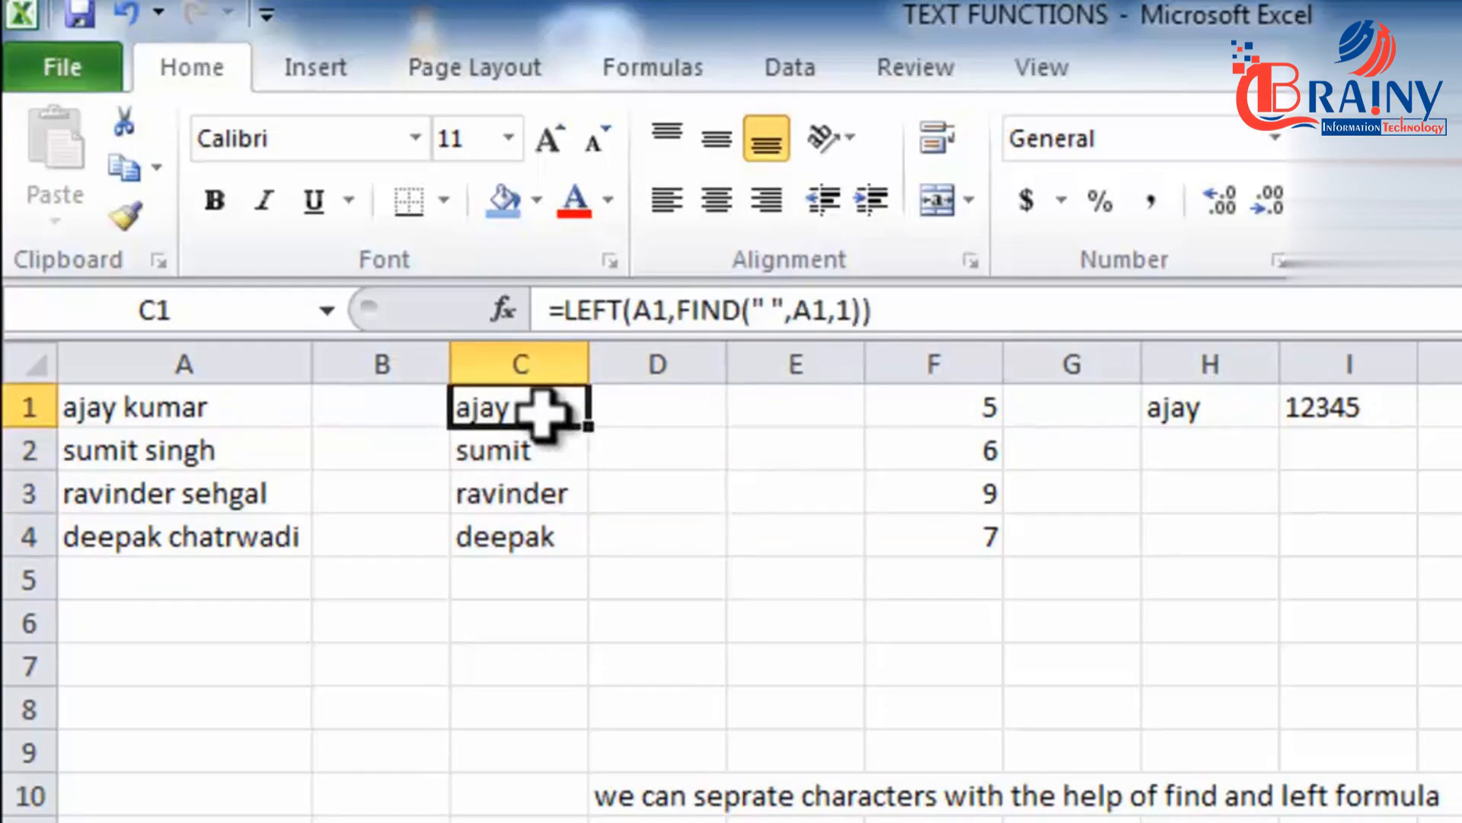
double_click(542, 413)
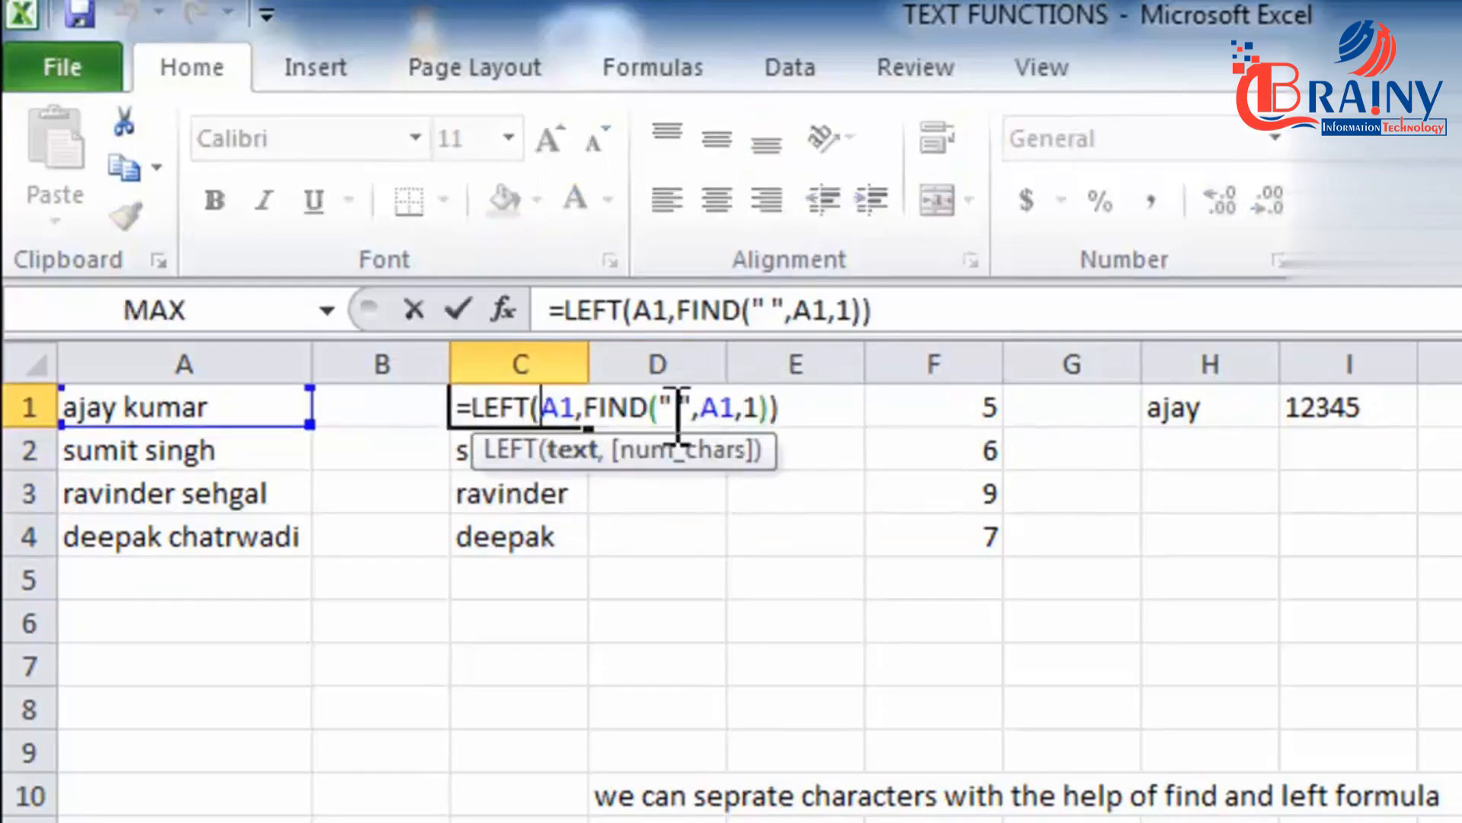
key(Return)
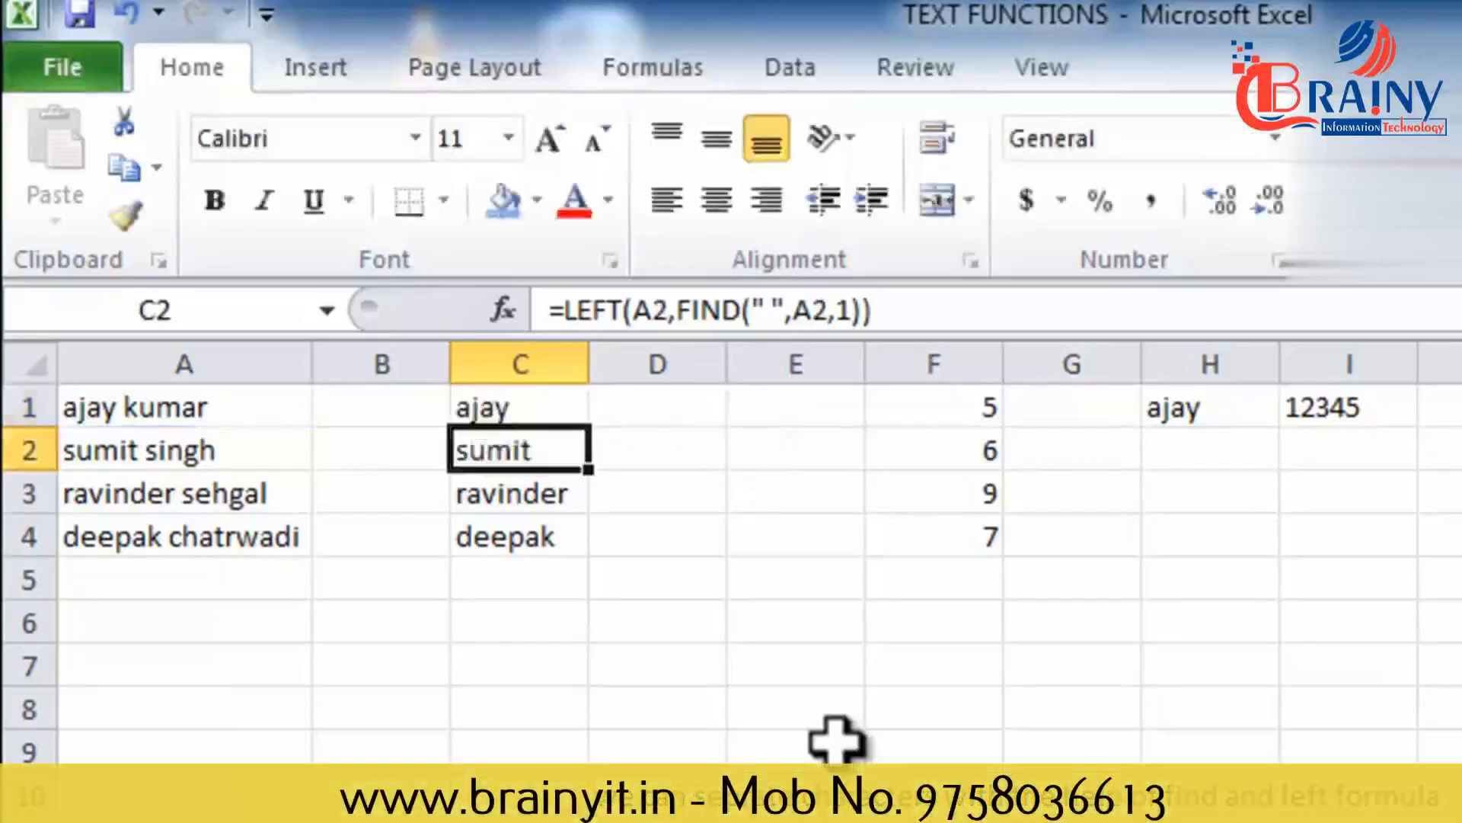
Step: Examine the FIND formula in cell F1, highlighting its find_text, within_text and start_num arguments in turn
click(925, 406)
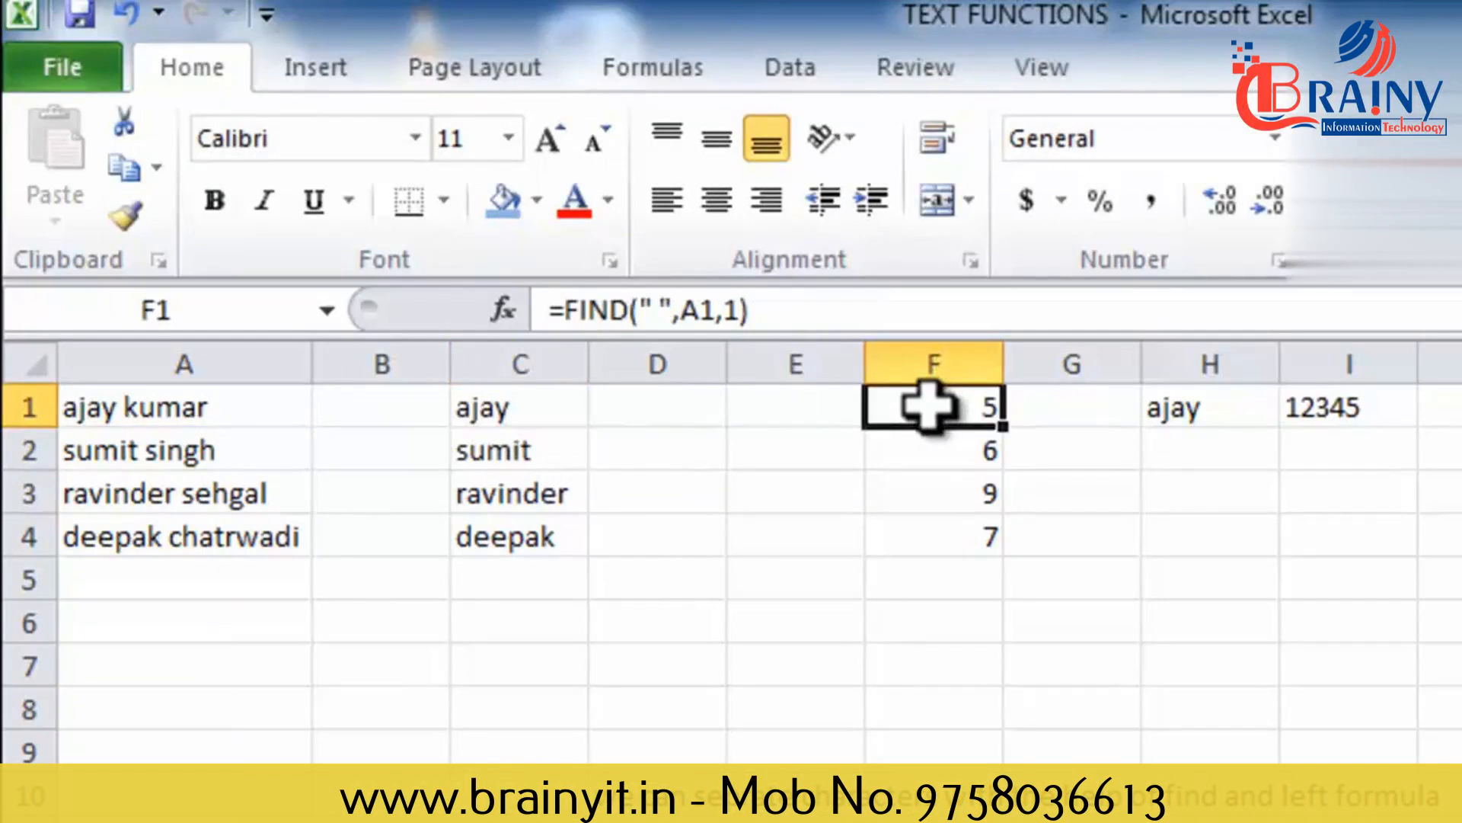
double_click(925, 406)
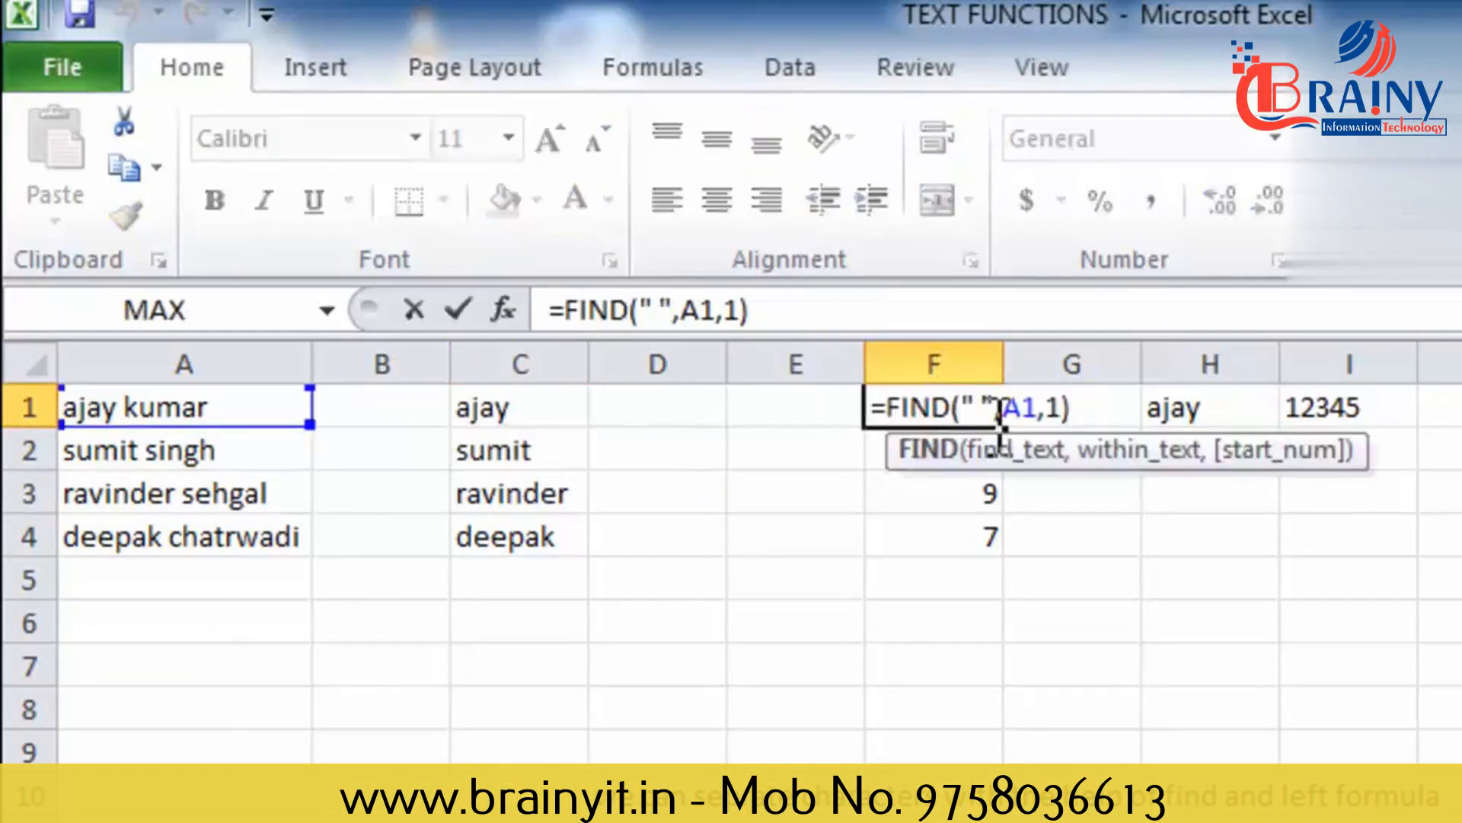
drag(962, 412, 997, 409)
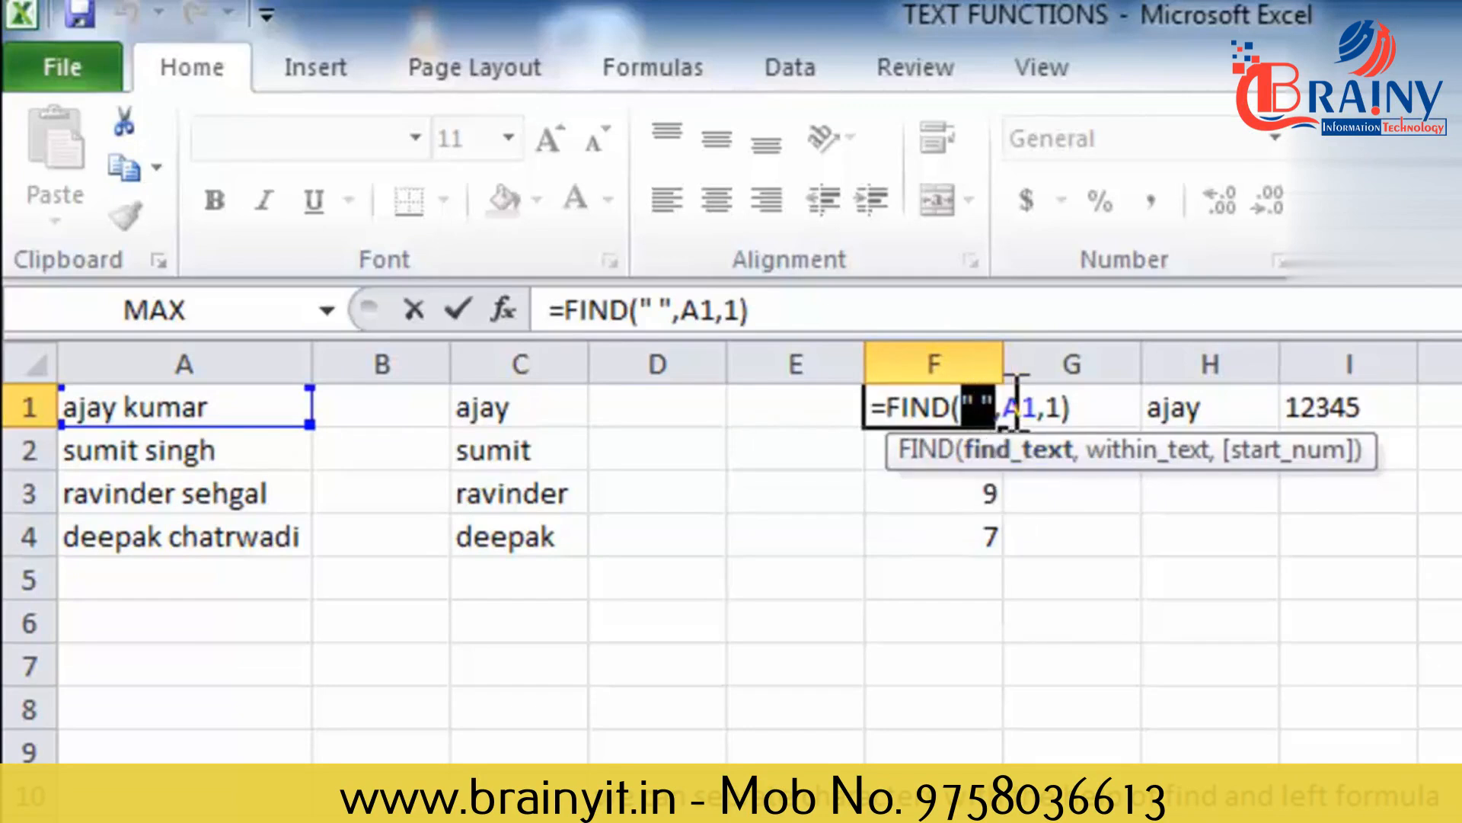
drag(1003, 408, 1039, 409)
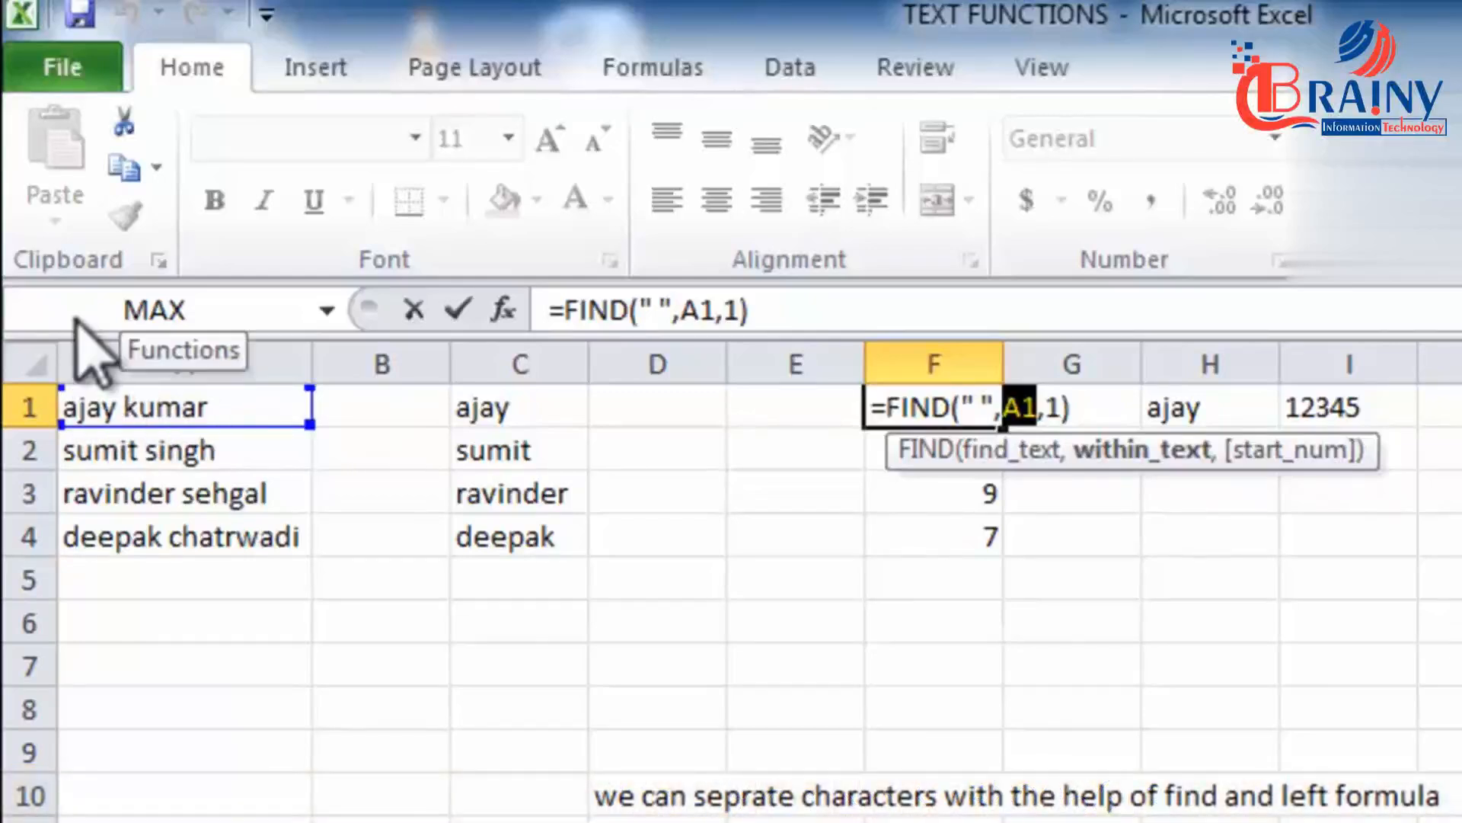
click(1067, 409)
double_click(1054, 409)
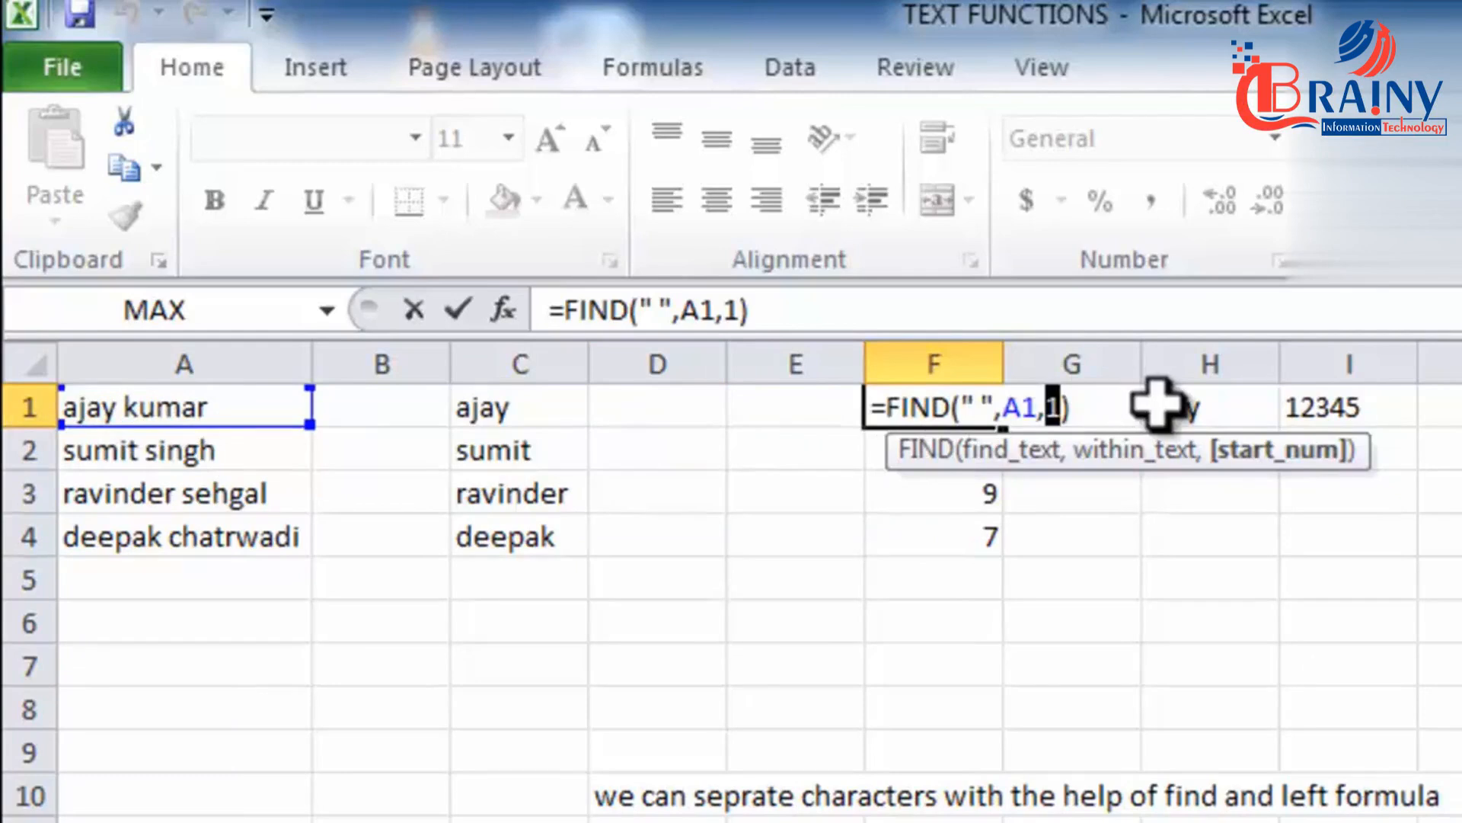
key(Return)
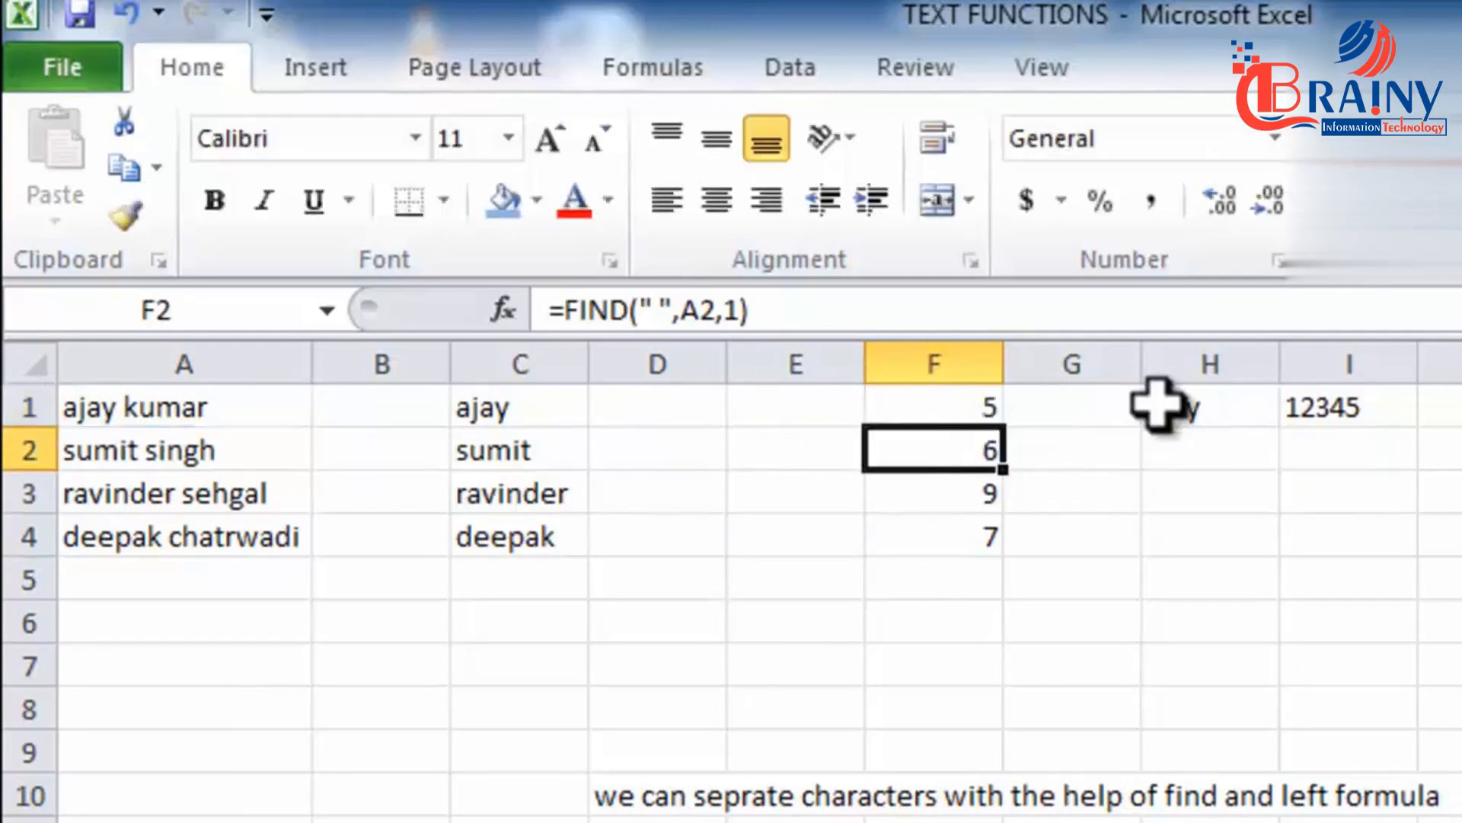
Step: Review the LEFT formula in cell C1, highlighting its nested FIND part and its text argument A1
click(948, 409)
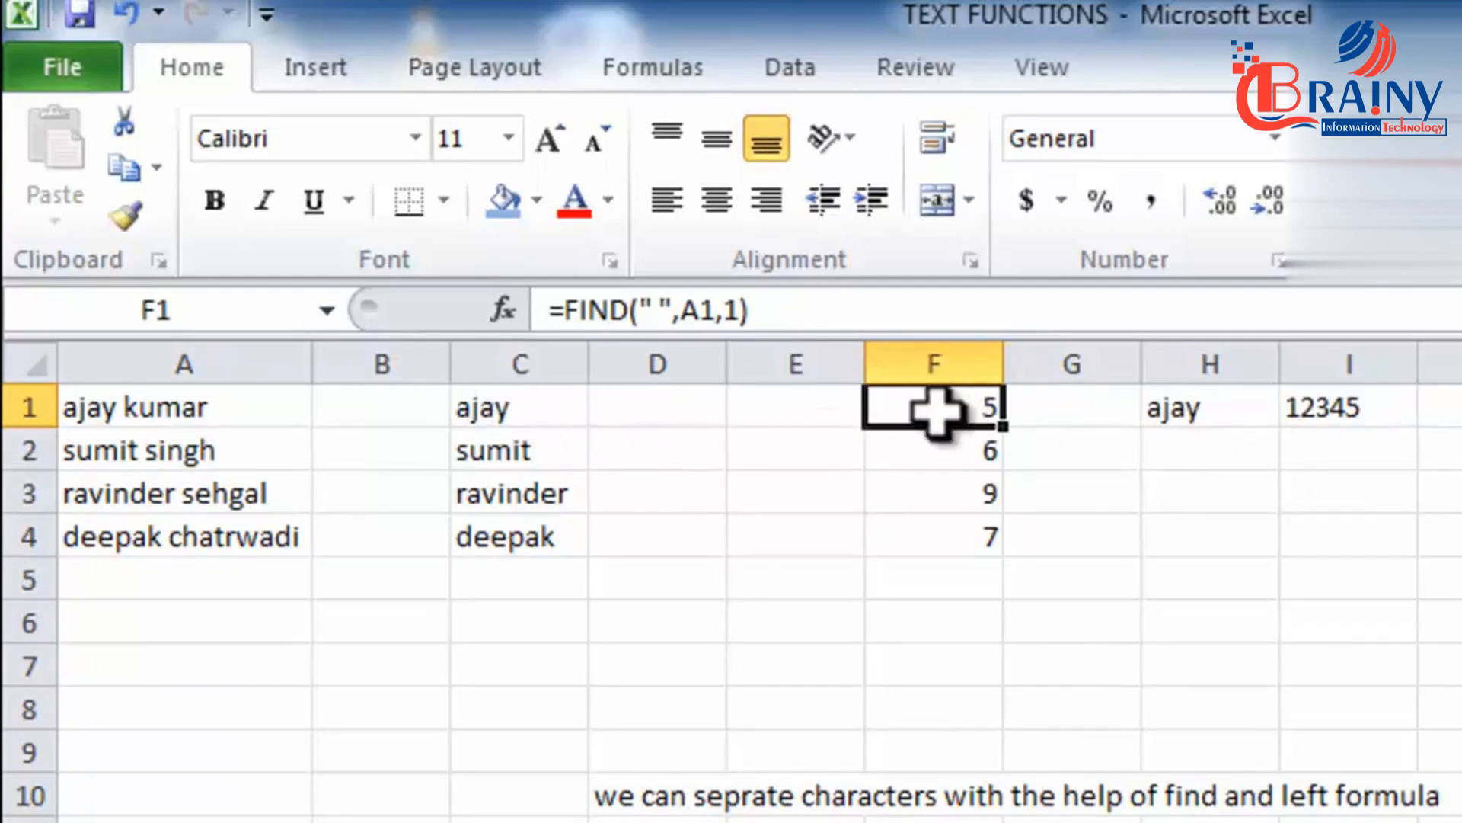
double_click(517, 416)
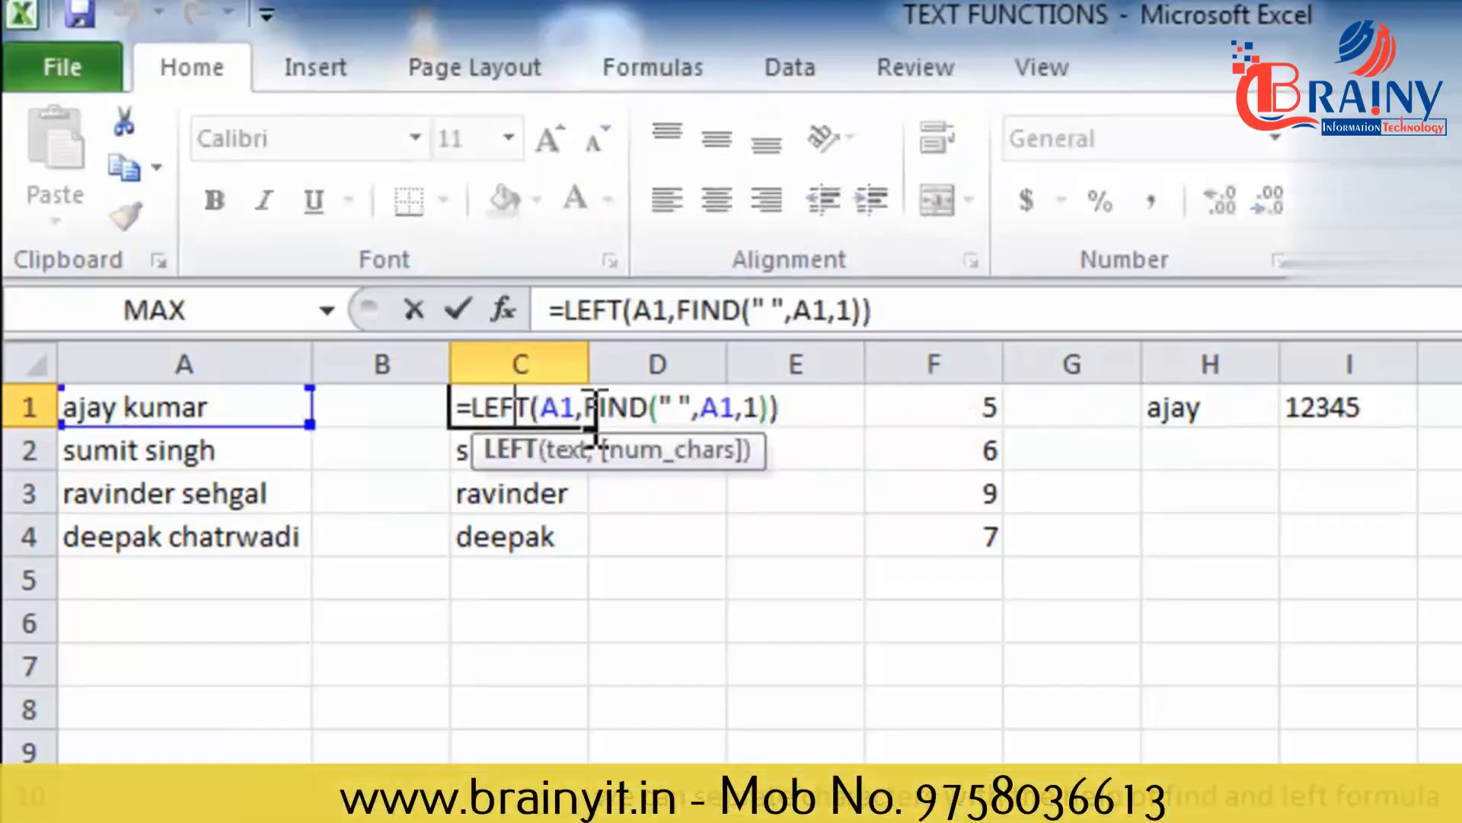
drag(575, 412, 721, 537)
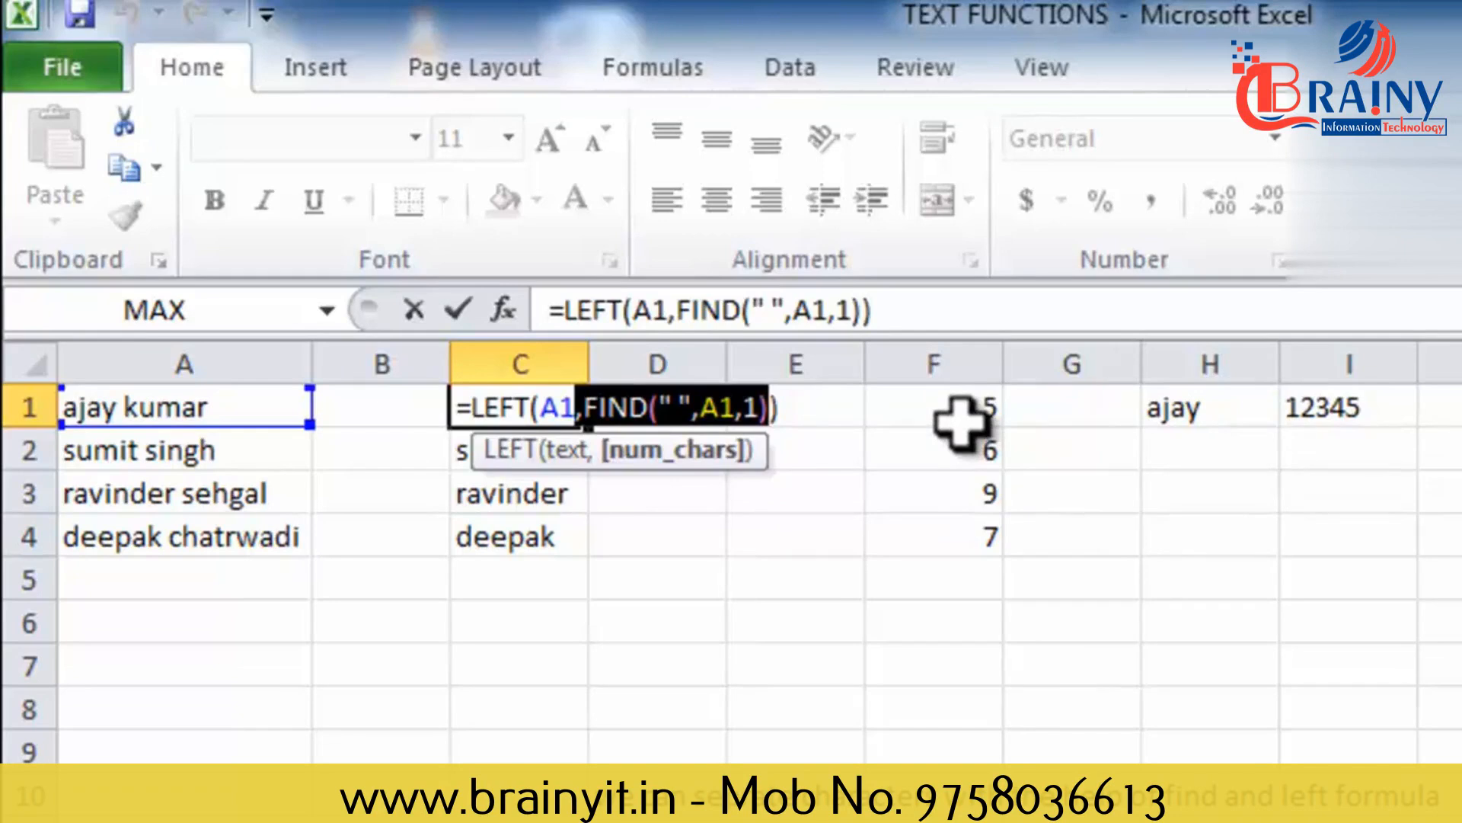
double_click(556, 408)
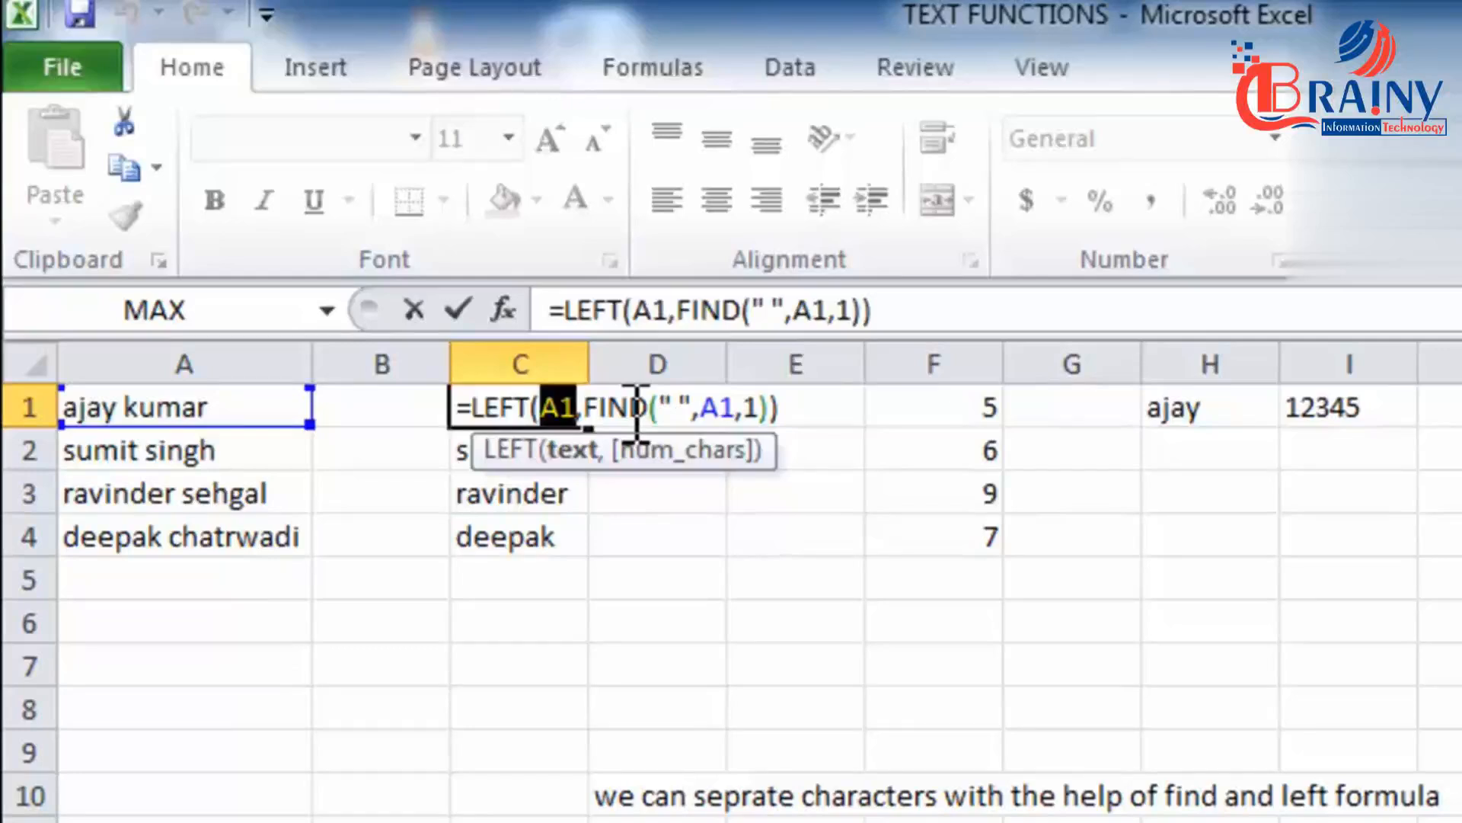
key(Return)
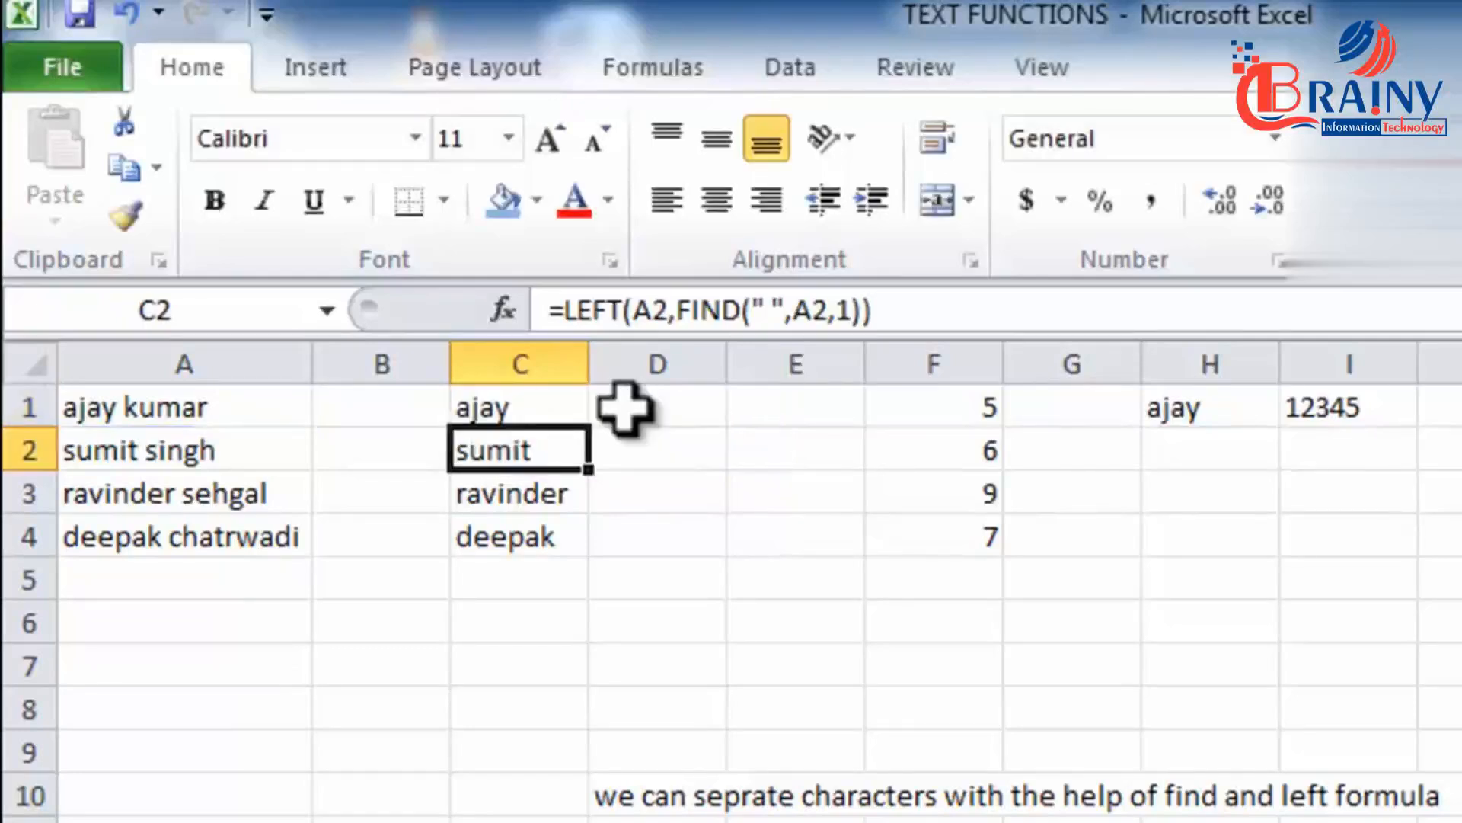
Step: Go through cells C1 to C4 to review the extracted first names
click(494, 398)
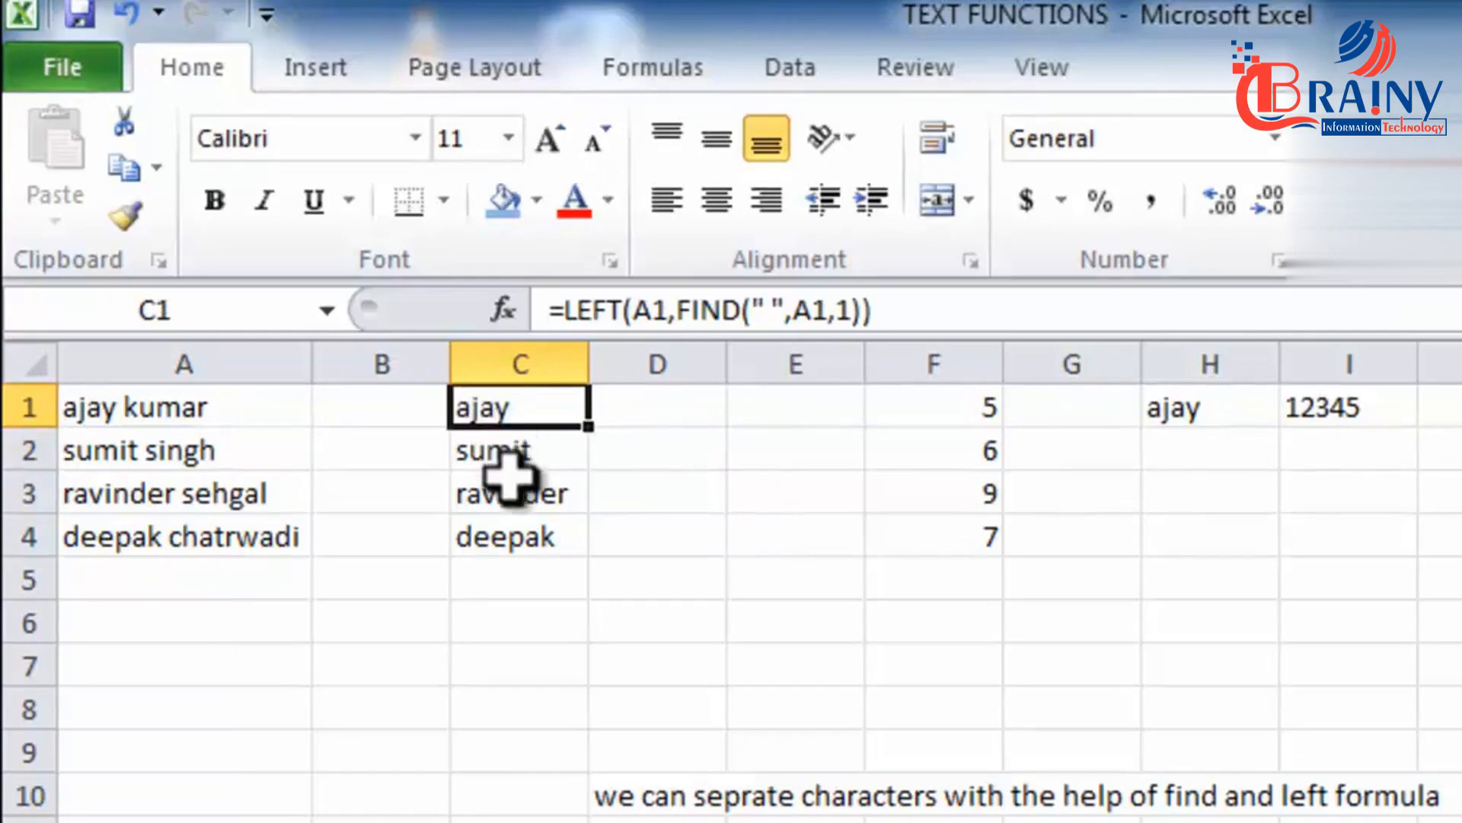
click(525, 495)
click(529, 542)
click(481, 449)
click(490, 409)
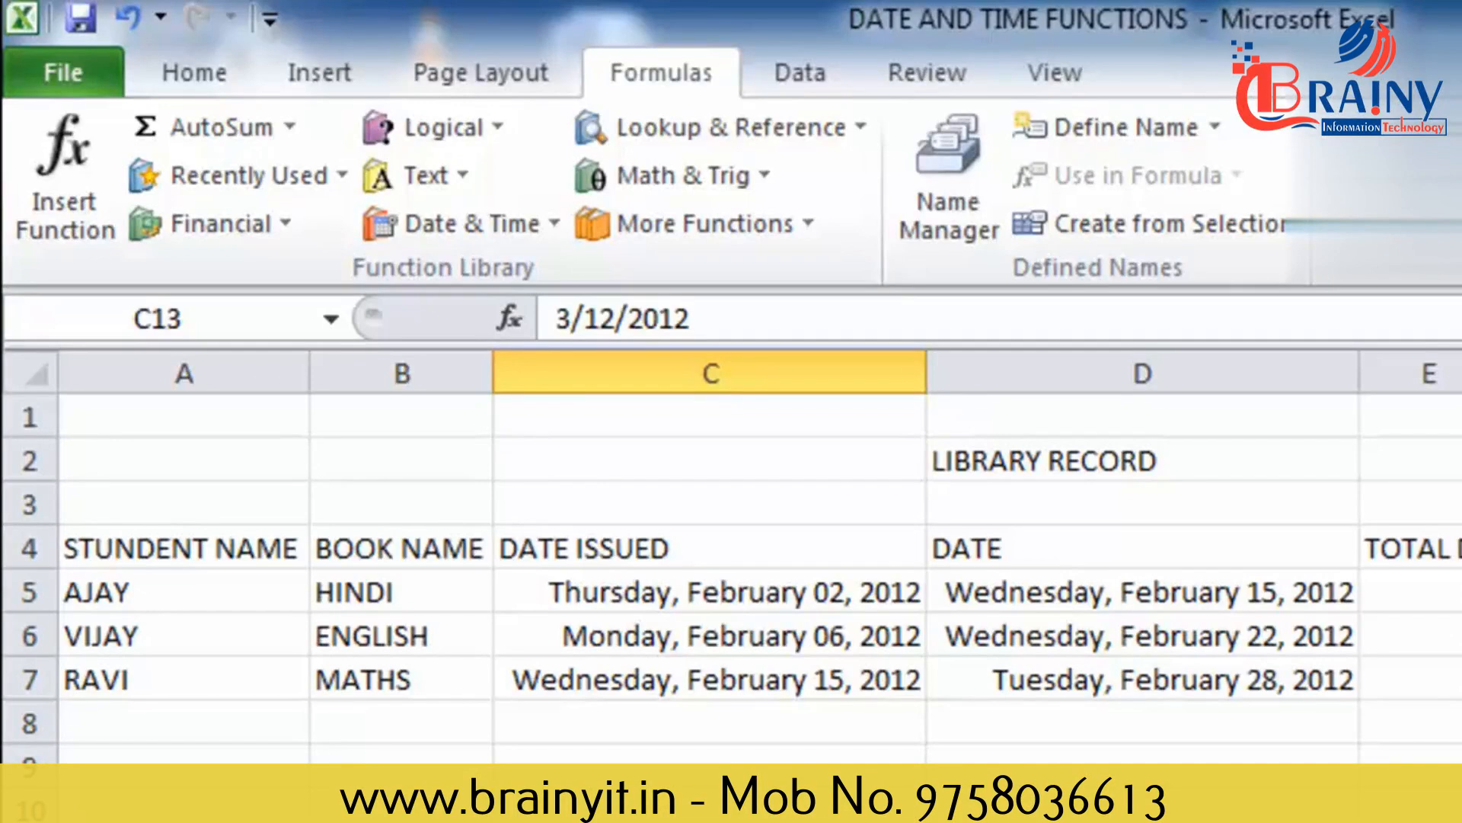
Step: In the DATE AND TIME FUNCTIONS workbook, apply the Long Date number format to cell C13
click(709, 822)
click(709, 822)
click(184, 76)
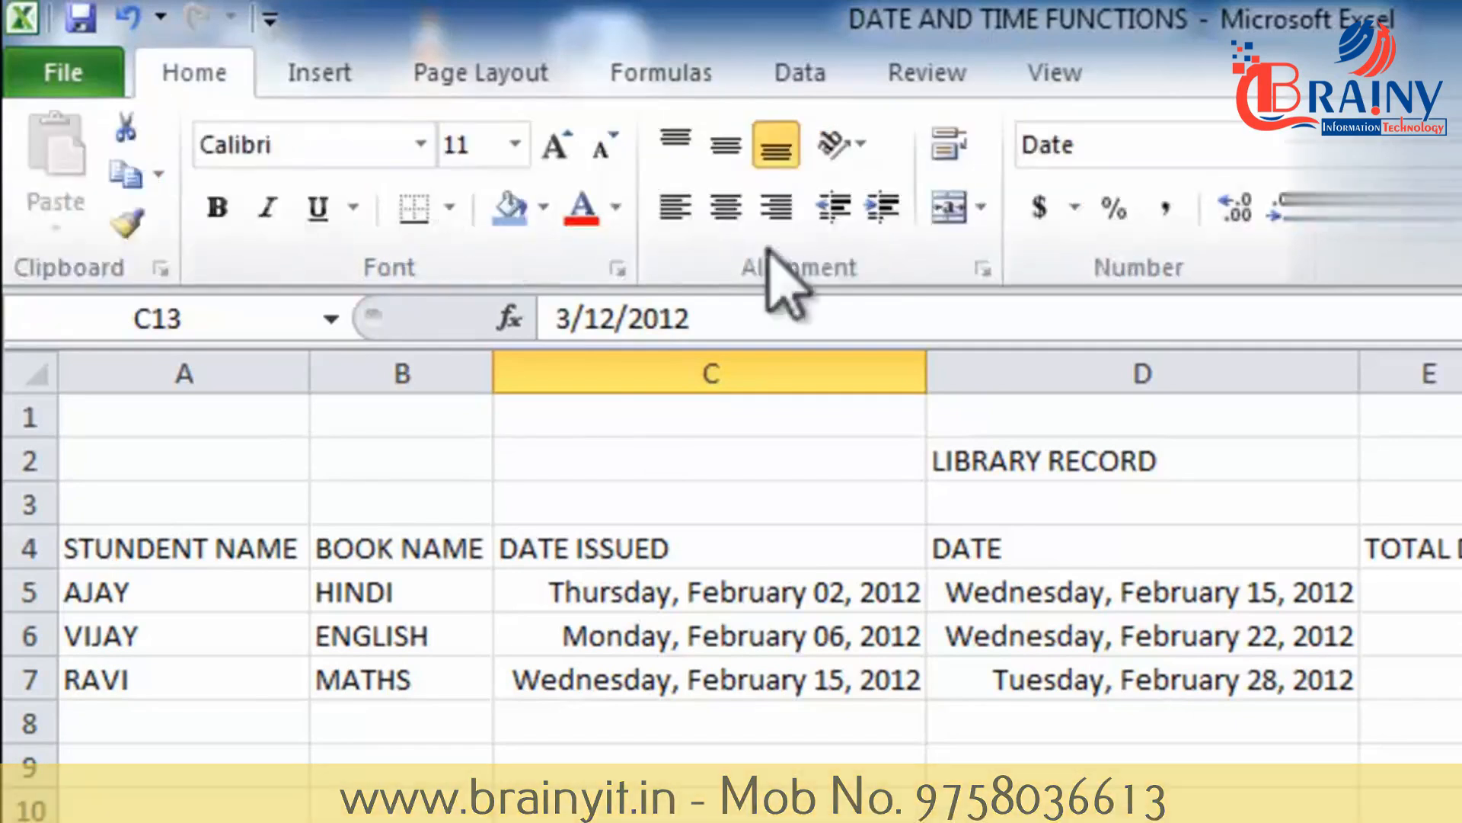
click(1295, 145)
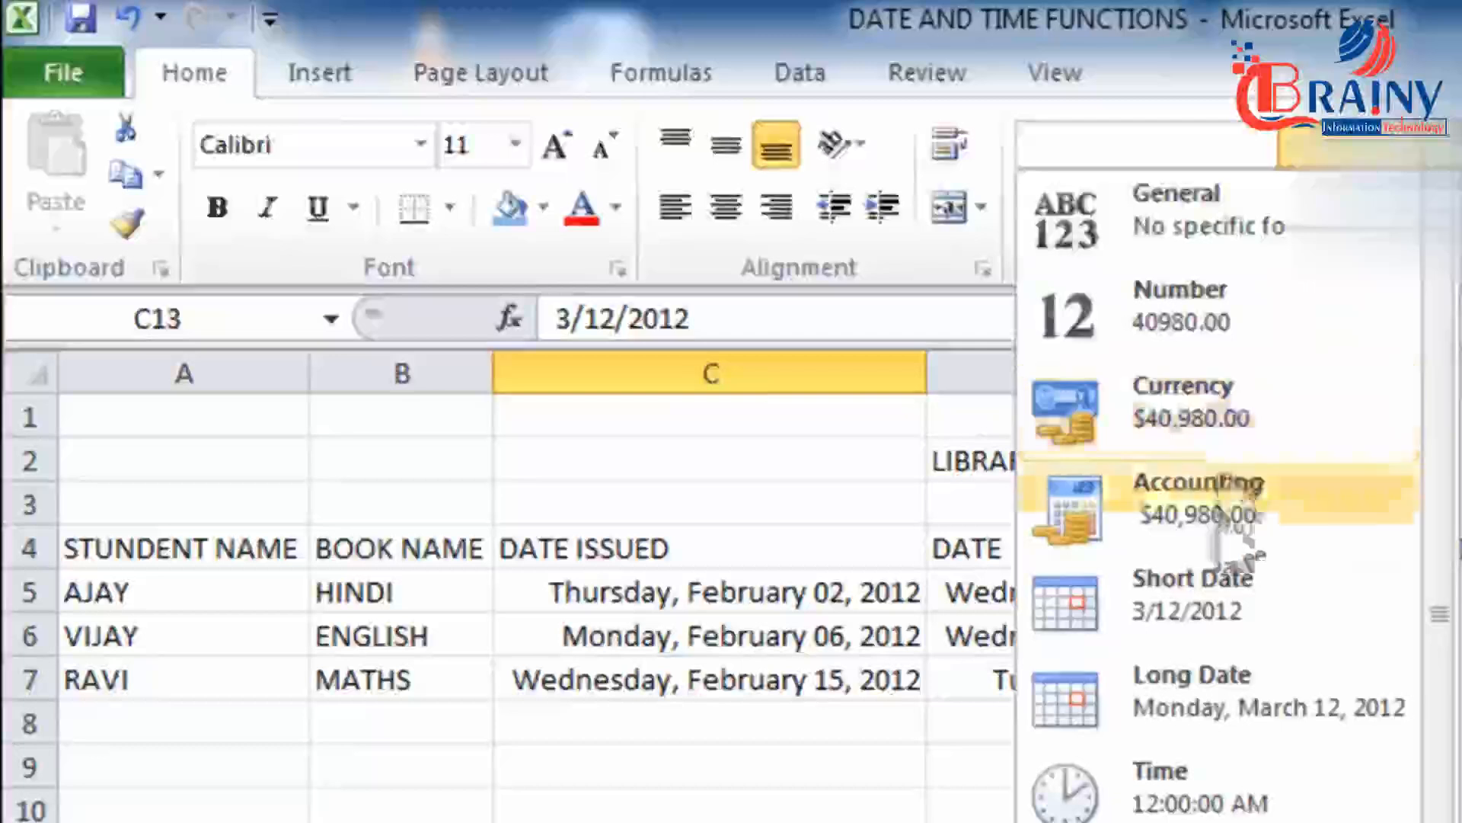
click(1201, 729)
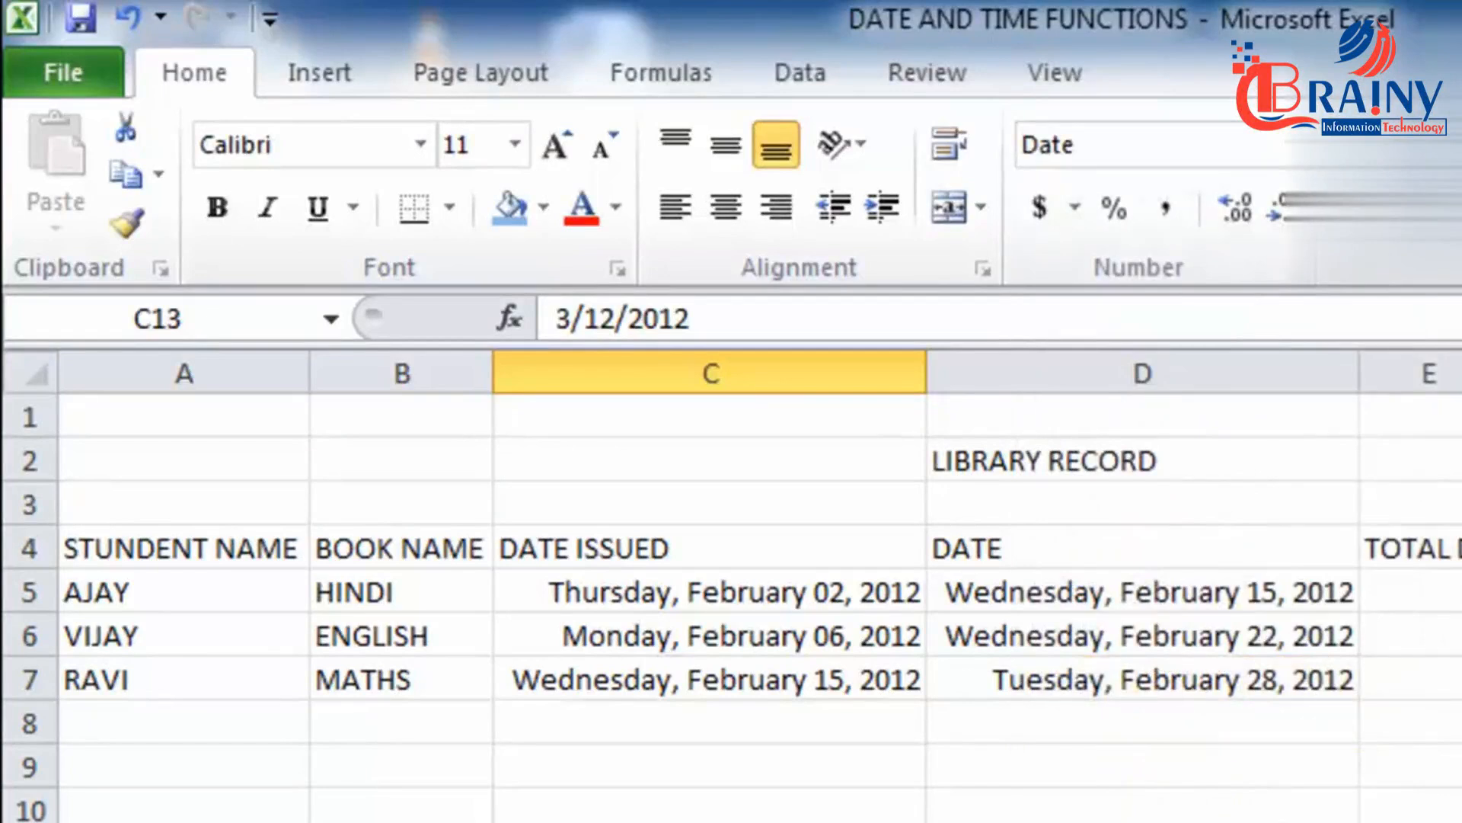
Step: Switch cell C13 to the Short Date format and back to Long Date
click(1441, 145)
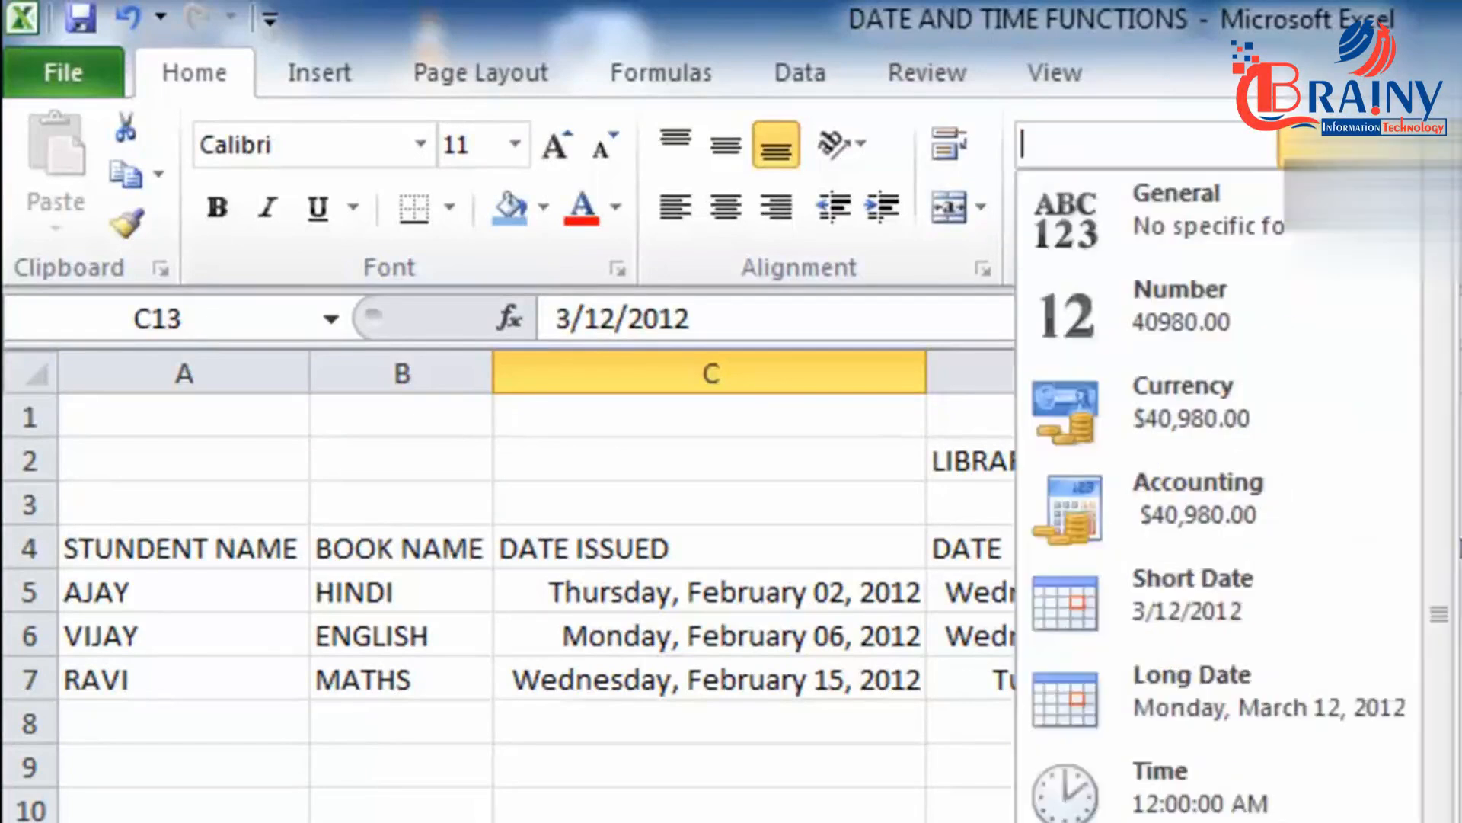
click(1219, 610)
click(1442, 145)
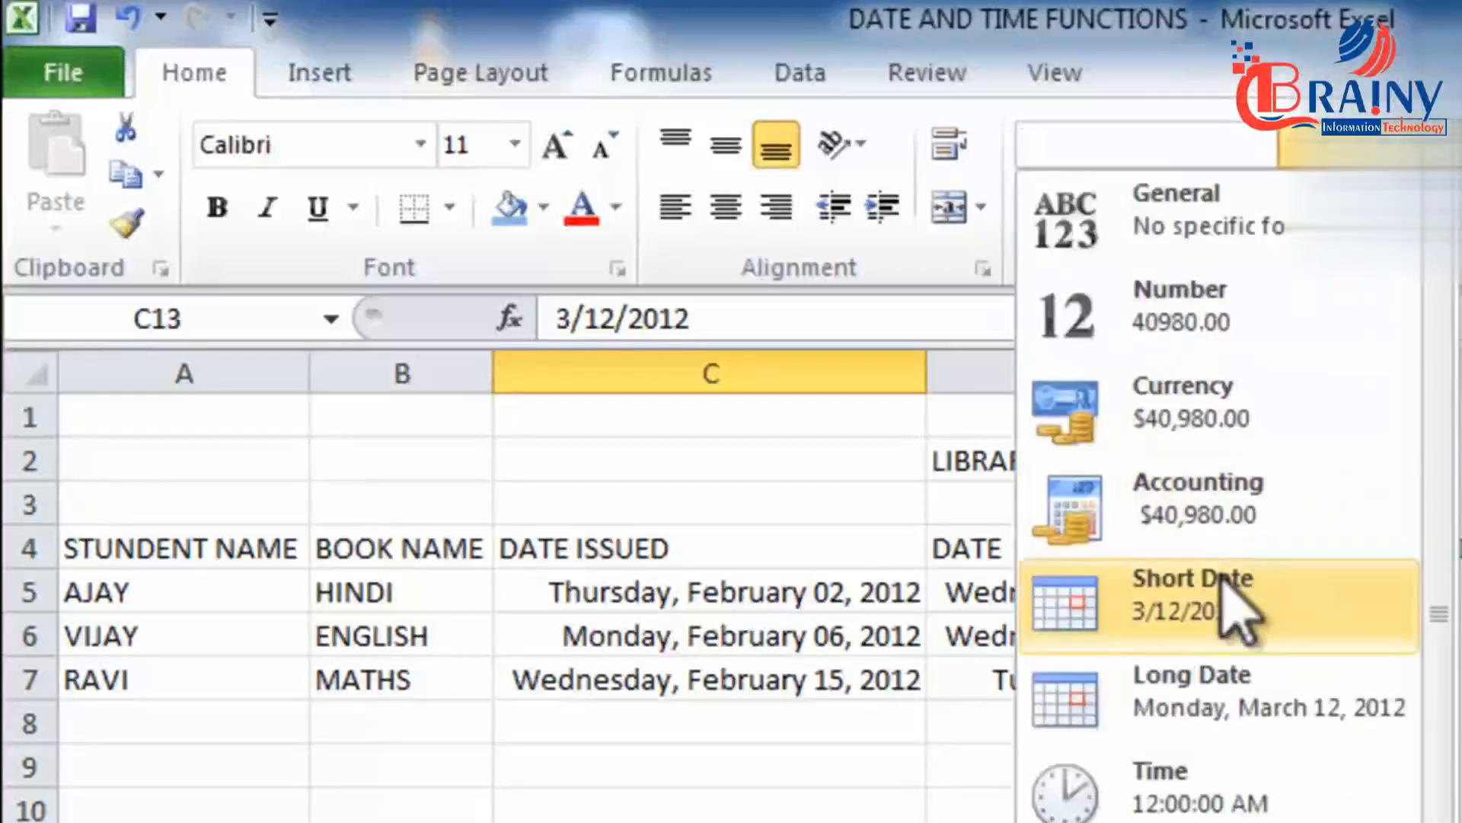
click(1223, 719)
Step: Enter the formula =DATE(2012,3,5) in cell C17 and reselect that cell
key(Down)
key(Down)
key(Down)
key(Down)
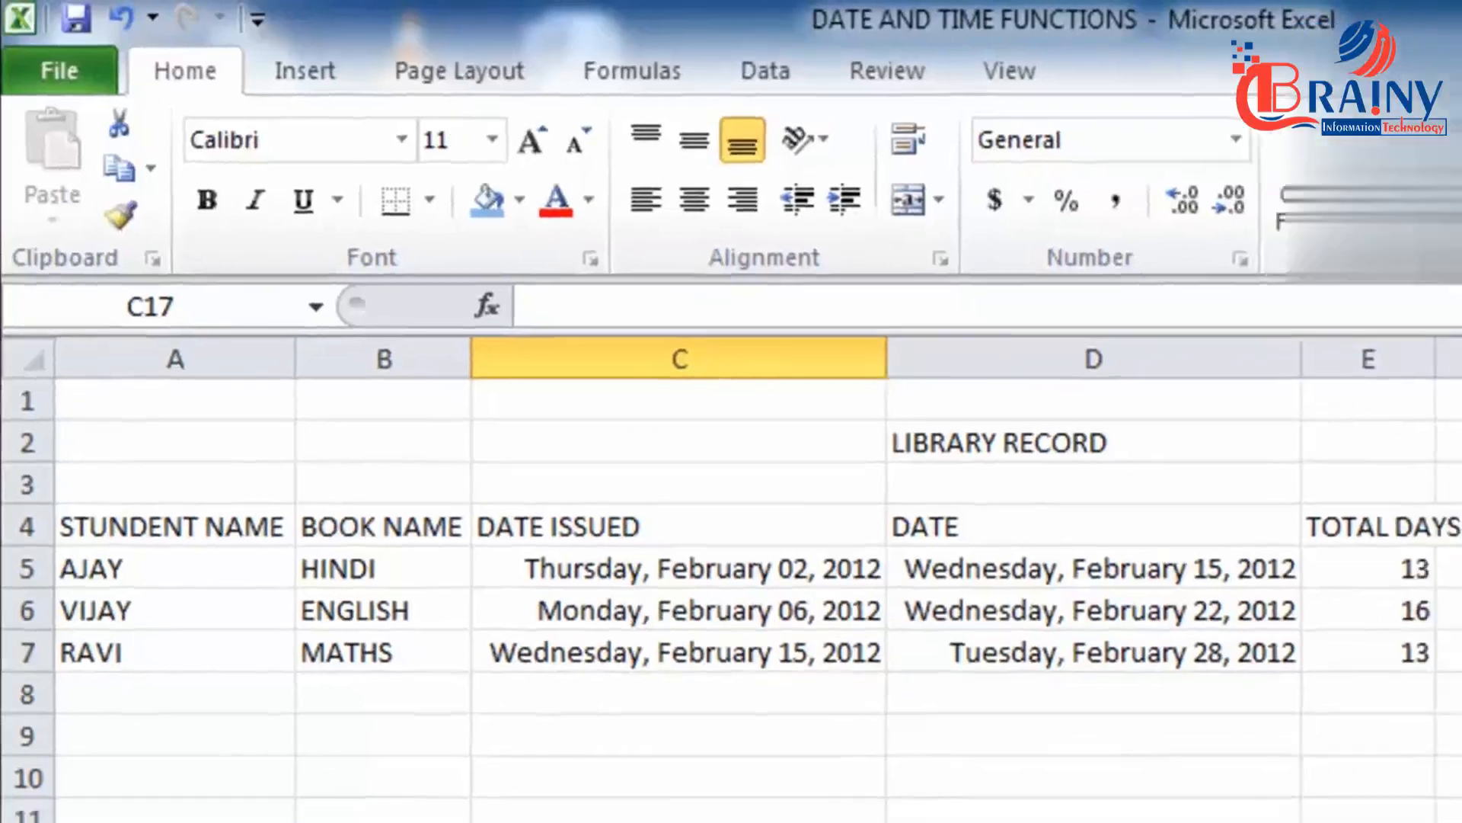
text(=)
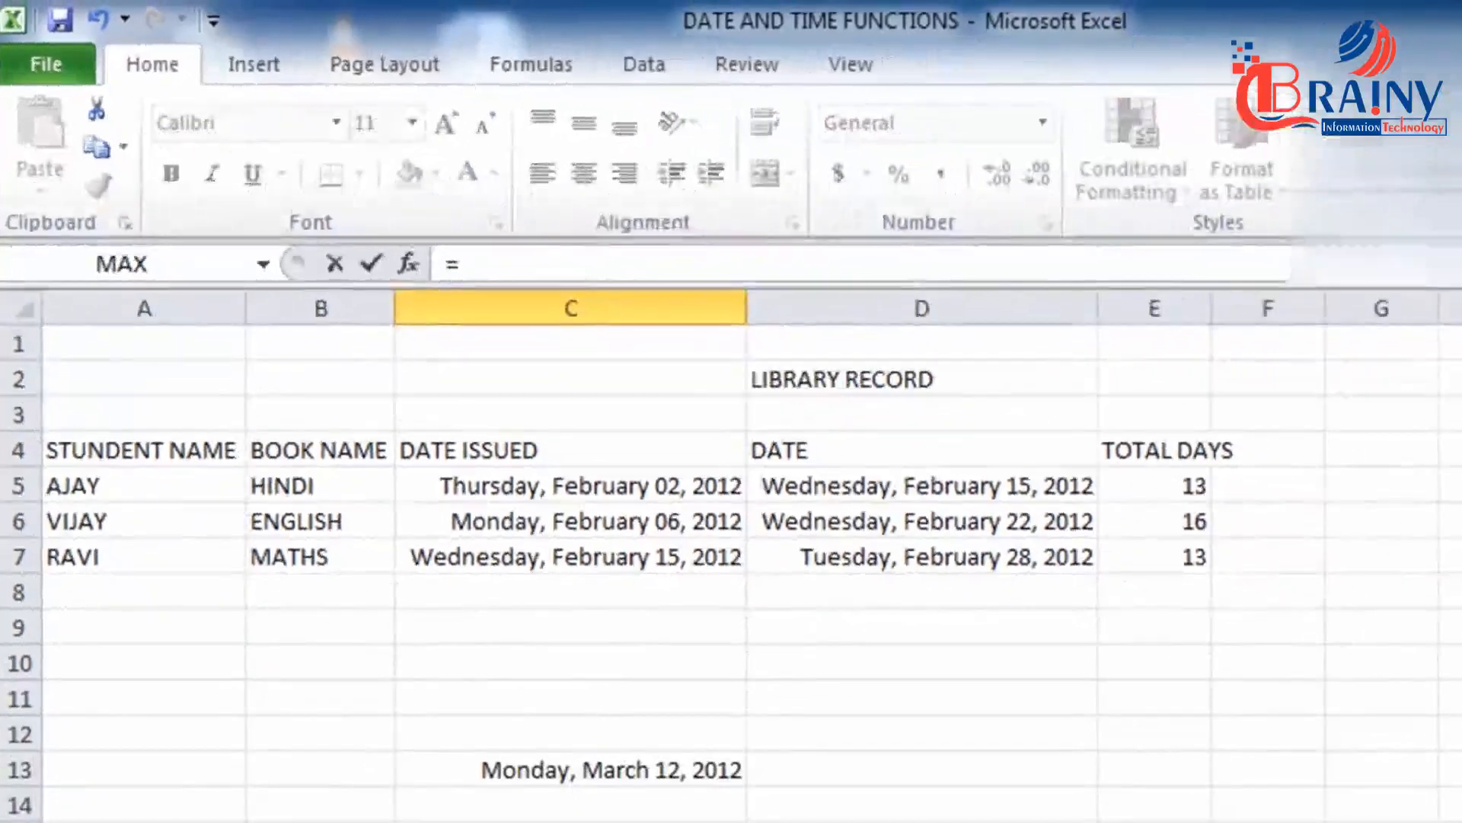
text(date)
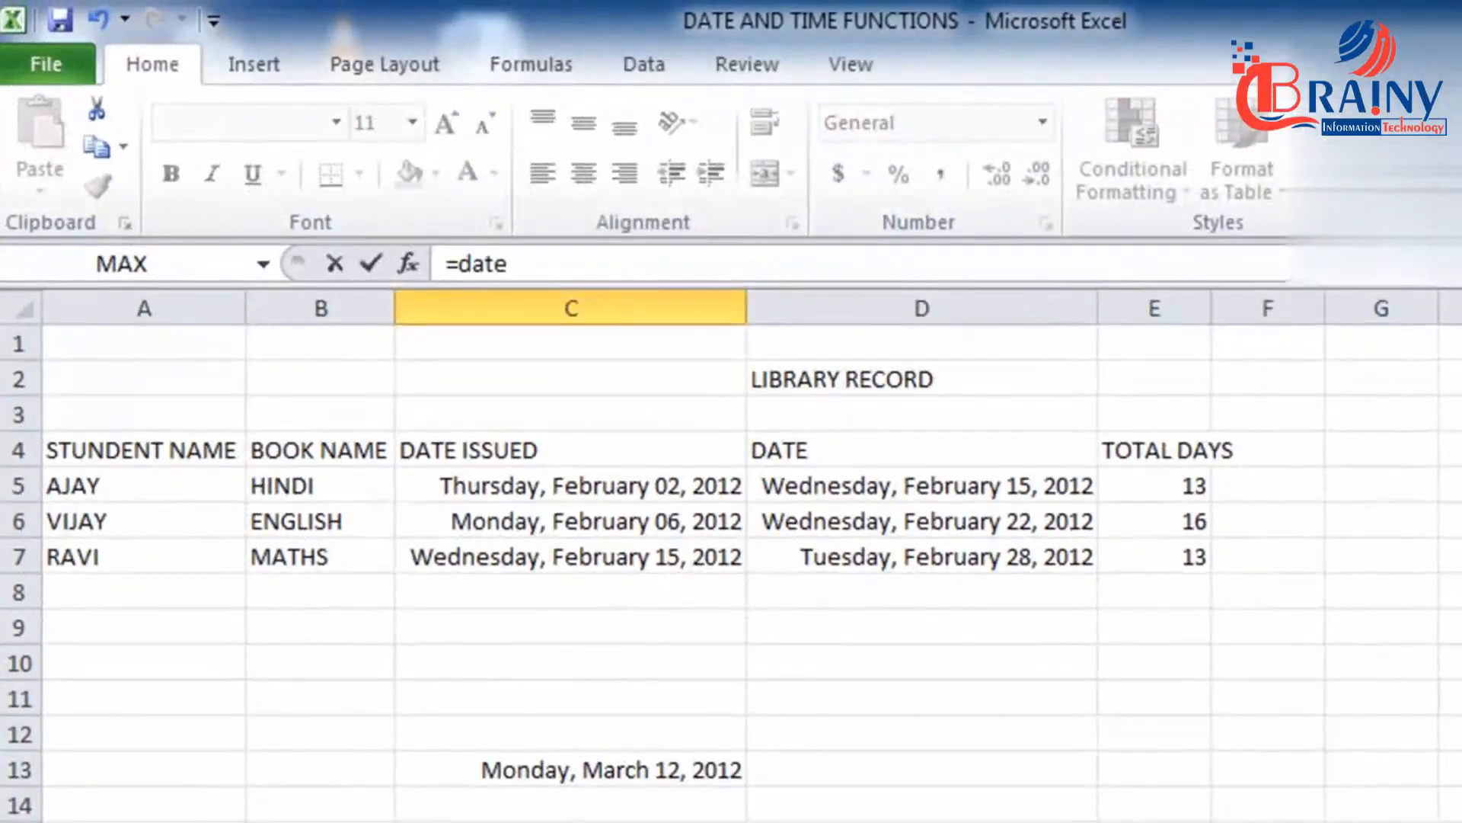
text(()
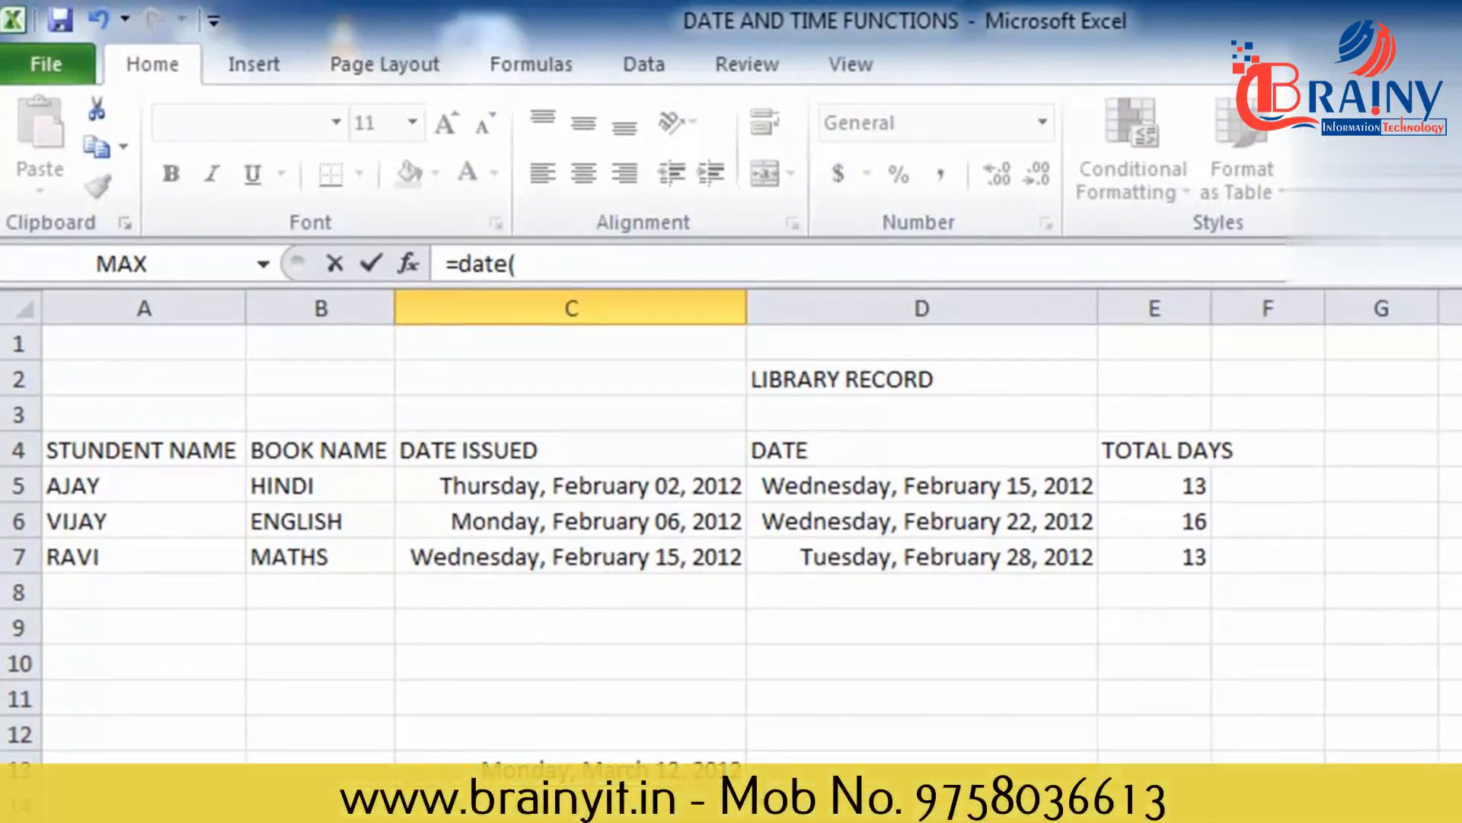
text(2012)
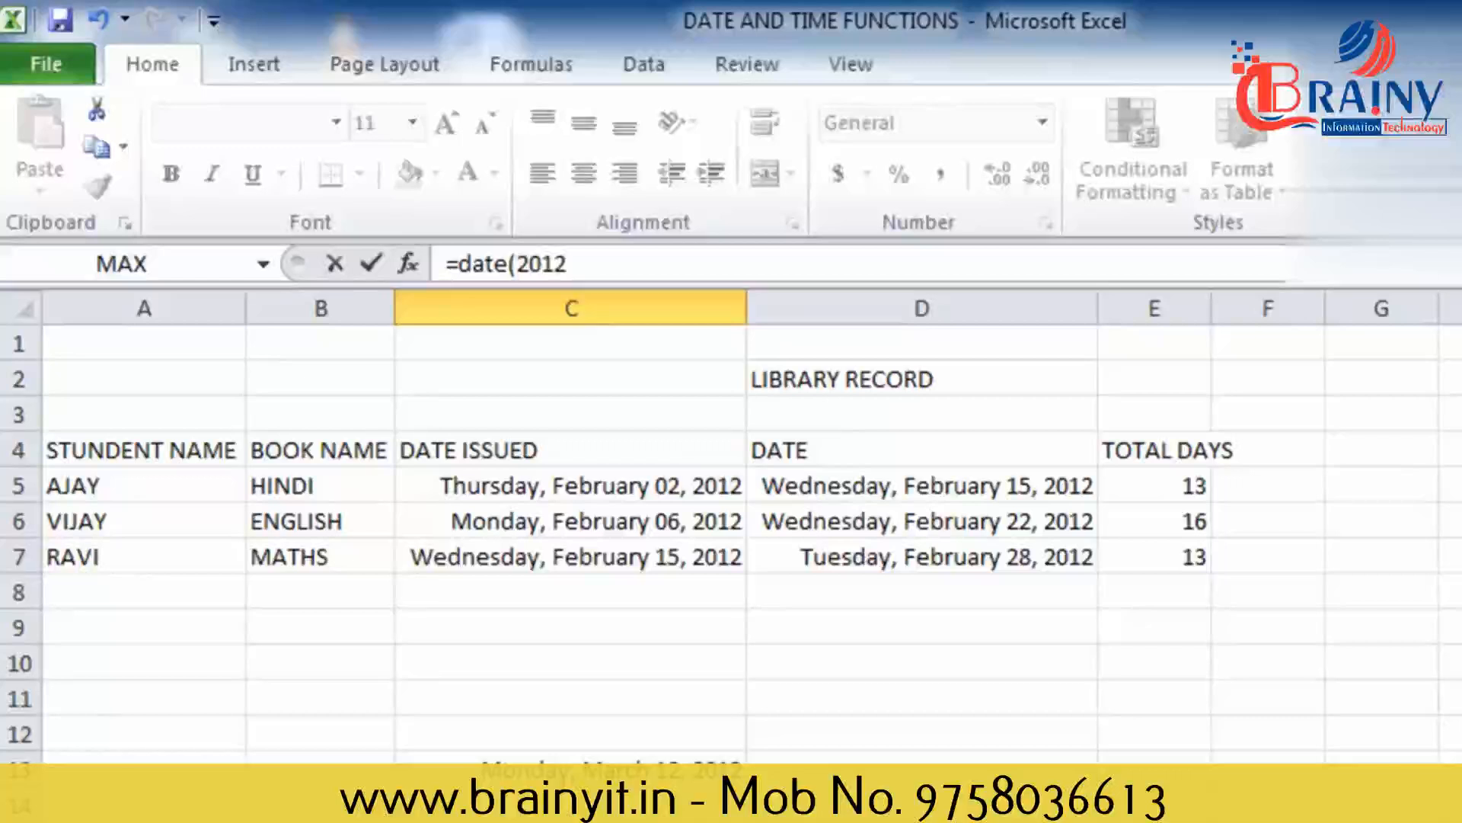
text(,3,5))
key(Return)
key(Up)
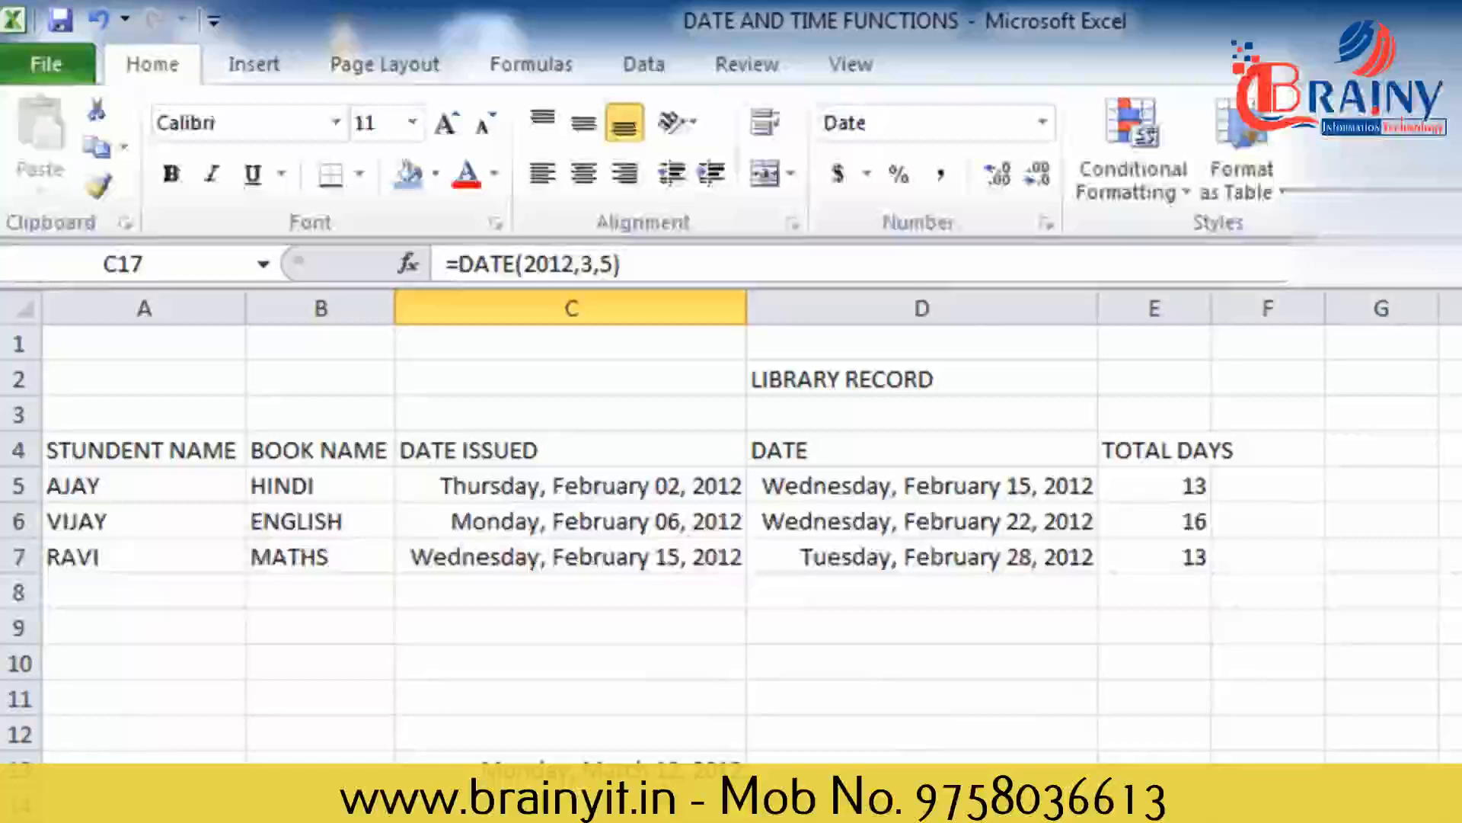
Step: Review the library record in rows 5 to 7, highlighting the student names, book names, issue dates and DATE column
click(1077, 811)
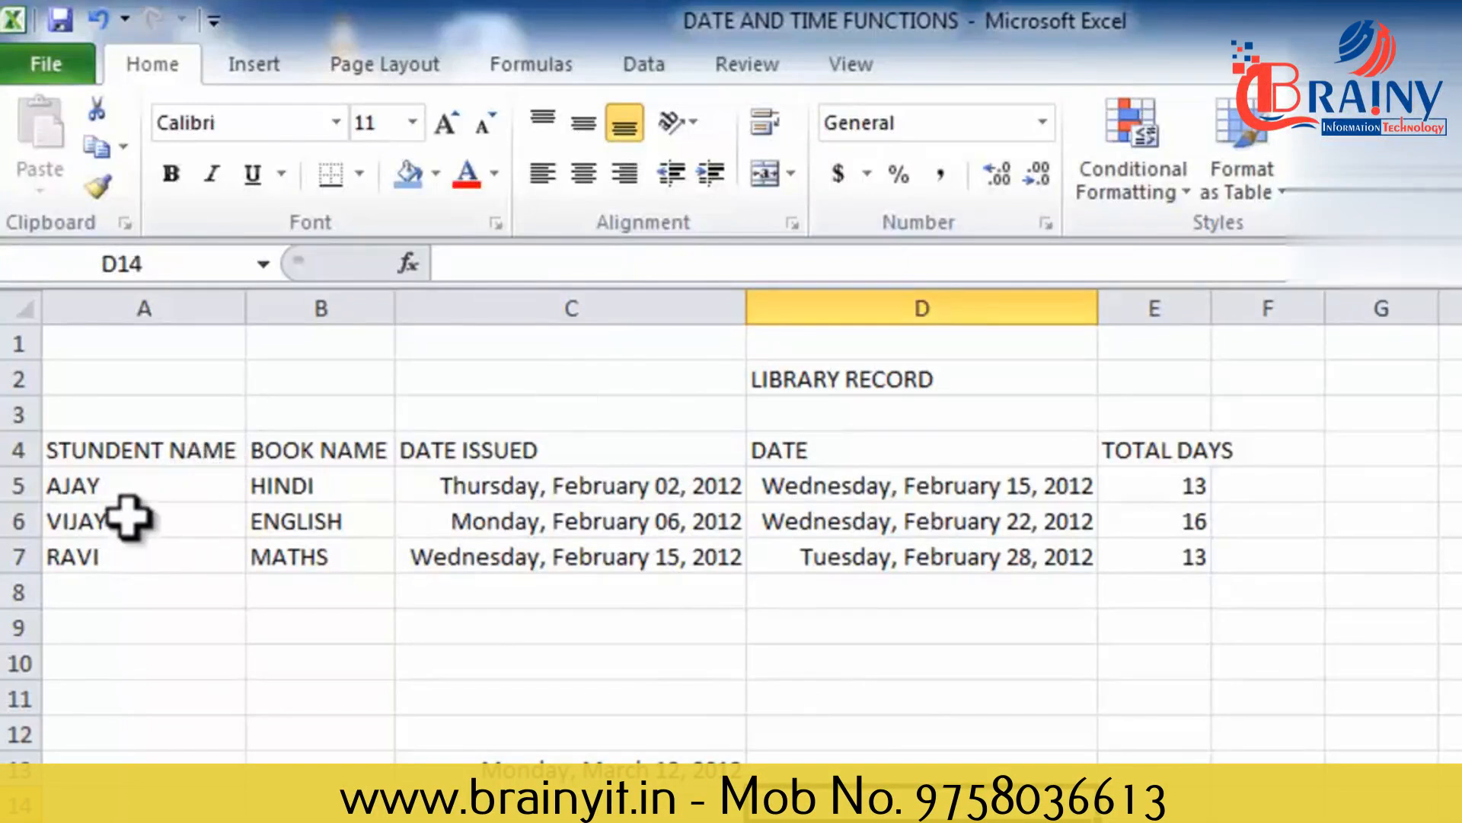
drag(120, 493, 147, 516)
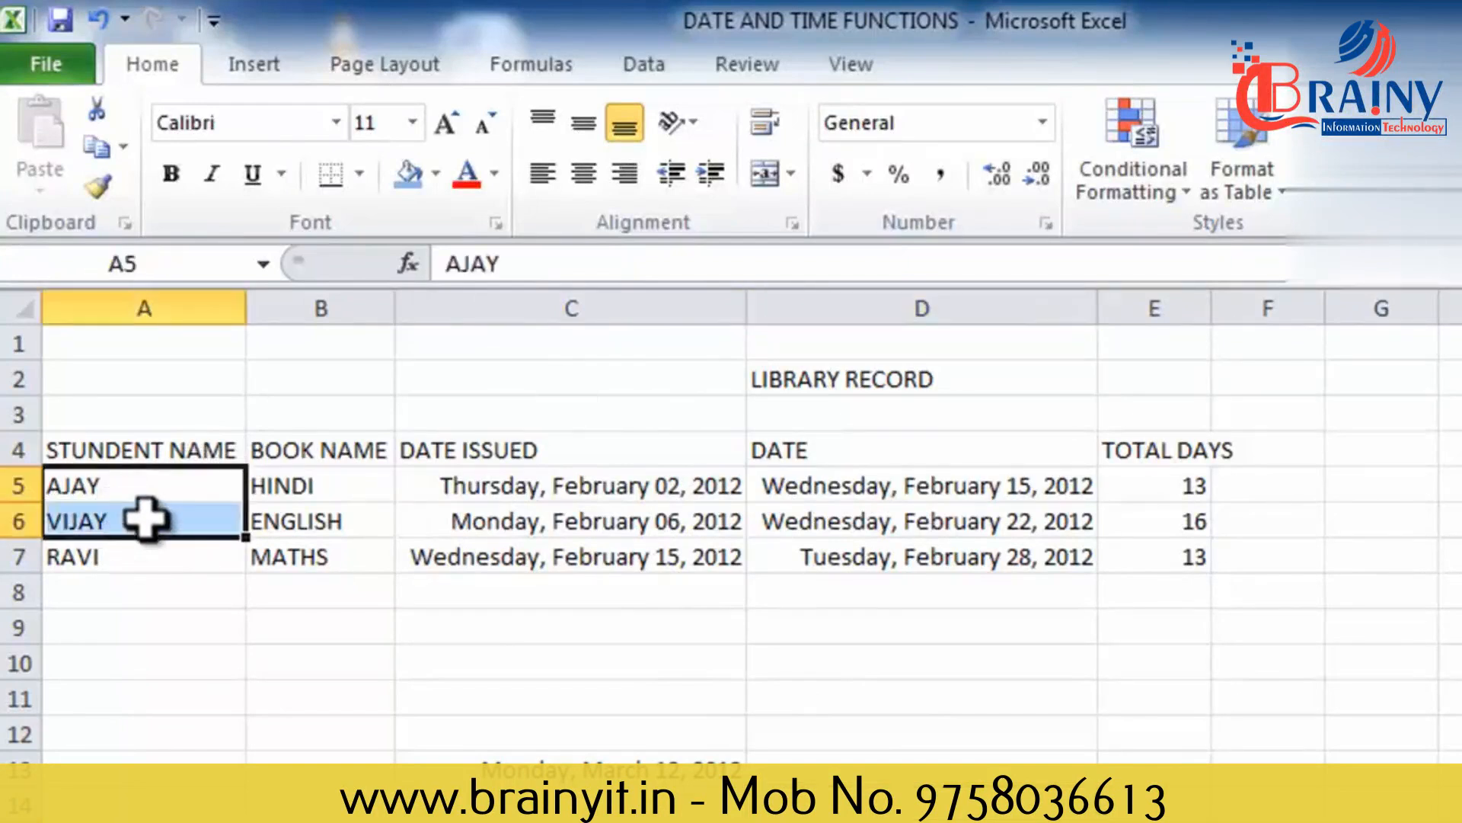
drag(287, 490, 292, 545)
drag(496, 483, 502, 545)
drag(837, 483, 849, 550)
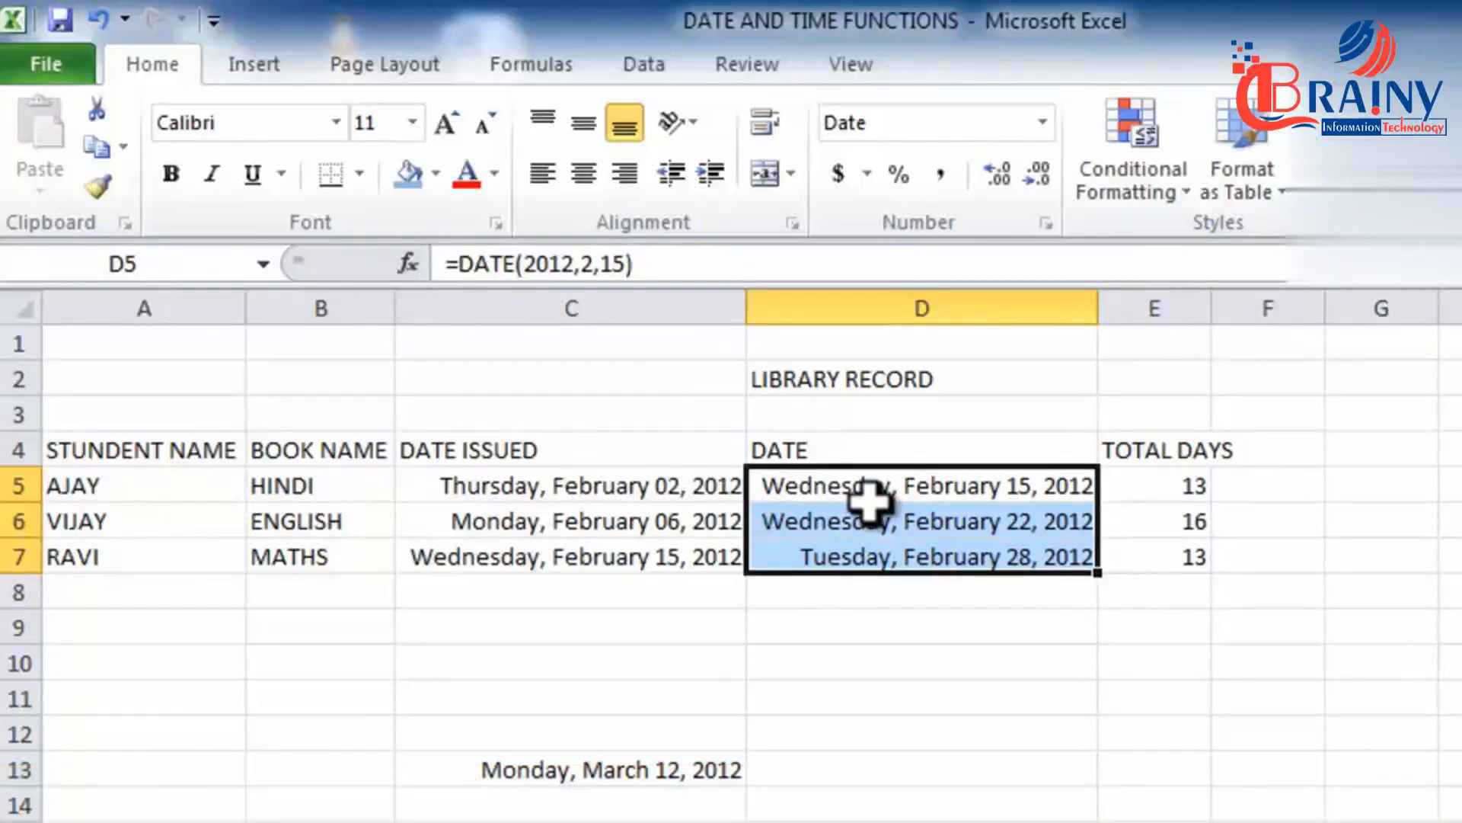
Step: Inspect the DAYS360 formula in E5, highlighting its start date argument C5 and end date argument D5
click(1169, 485)
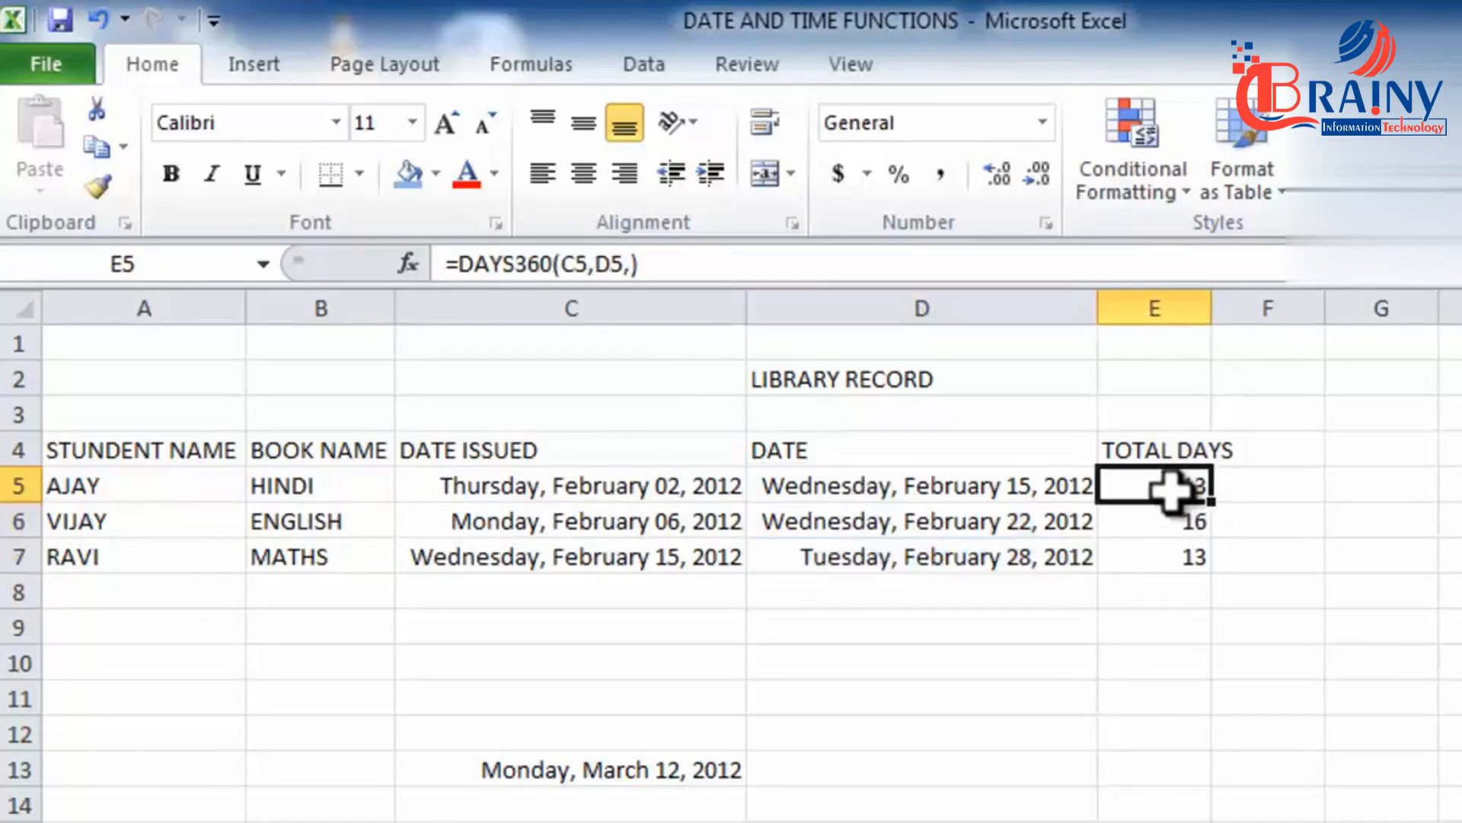
double_click(1169, 491)
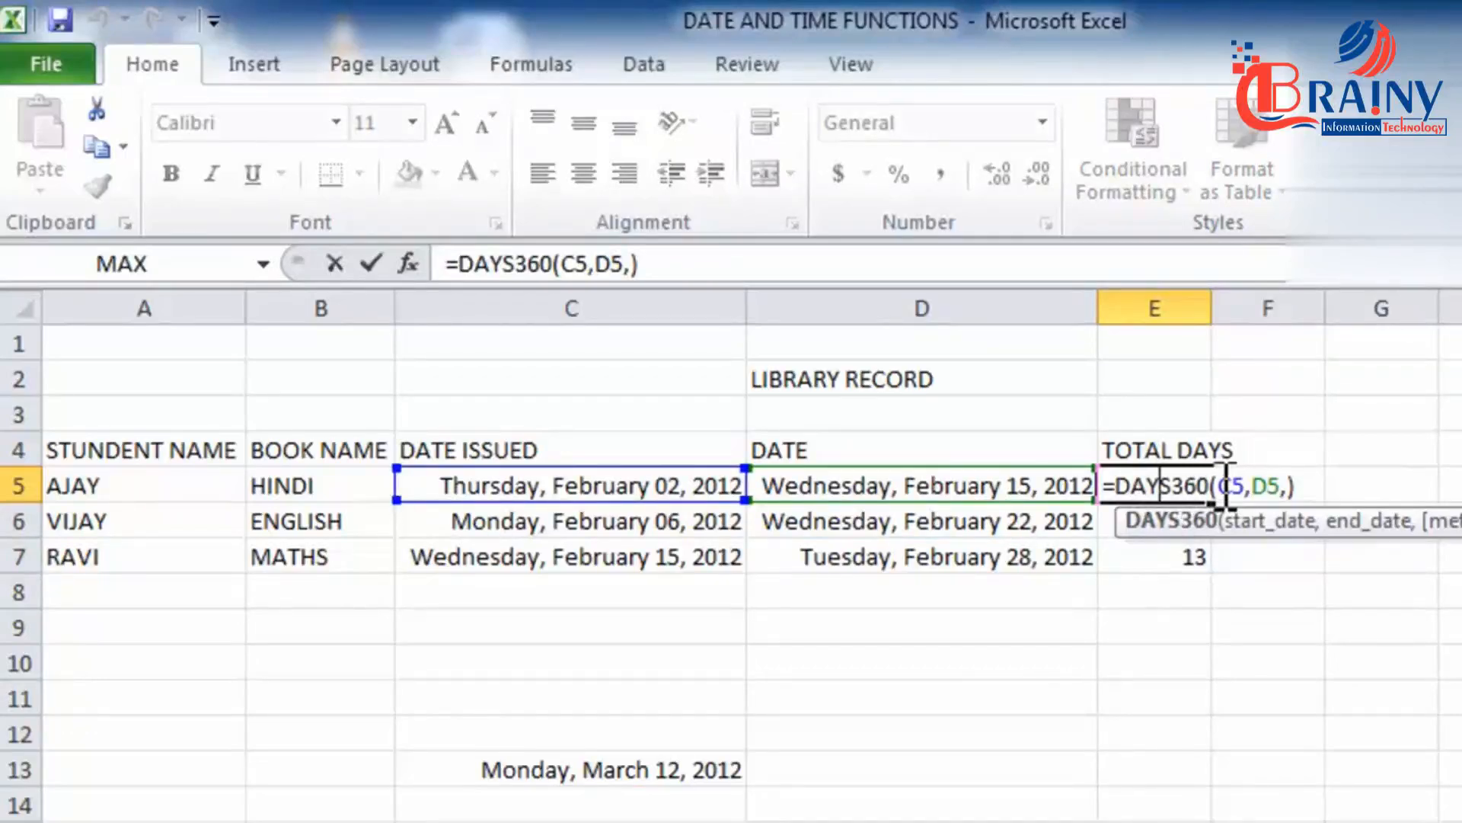
drag(1218, 485, 1246, 487)
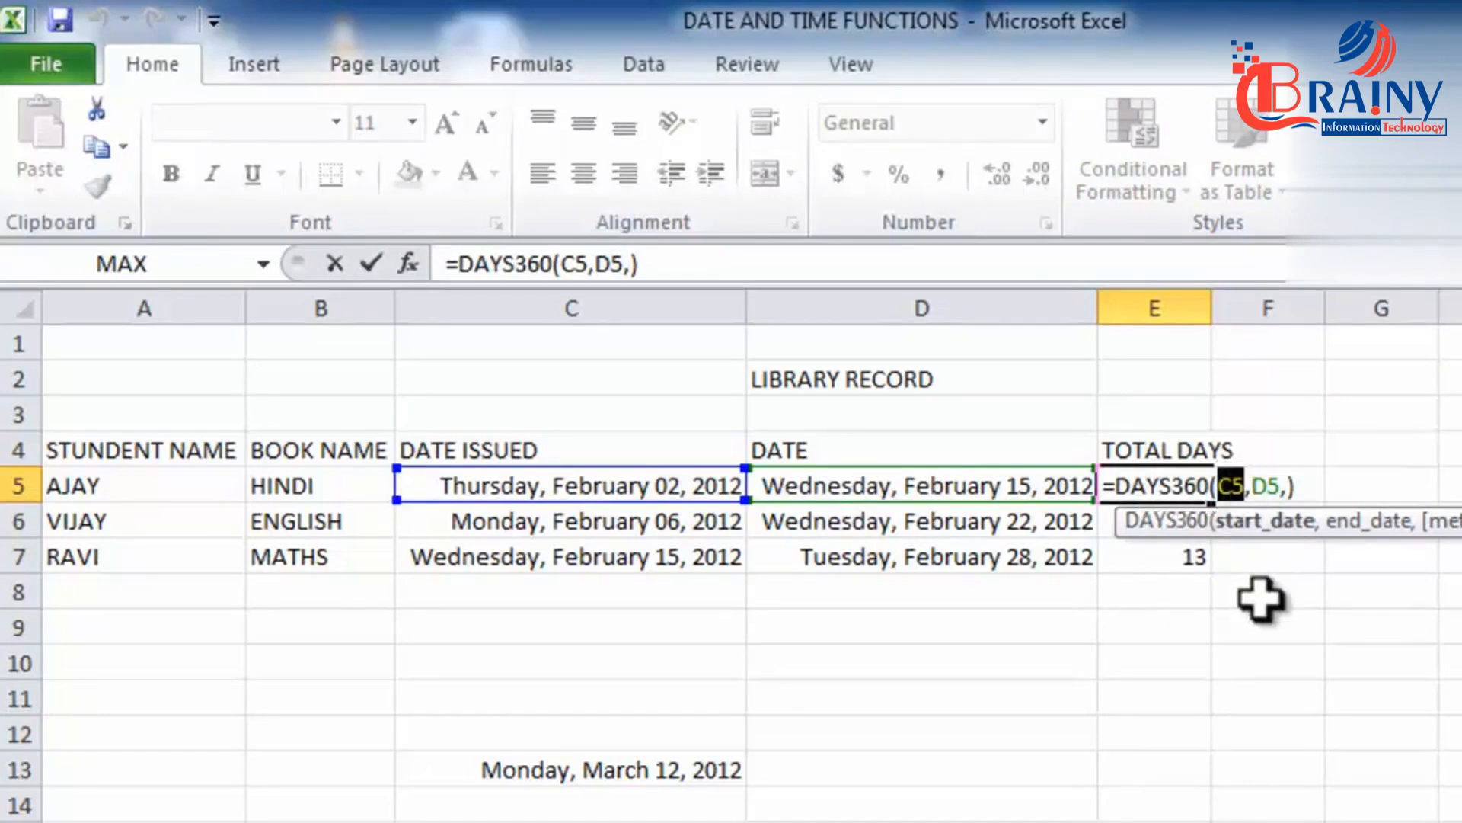
drag(1254, 487, 1281, 488)
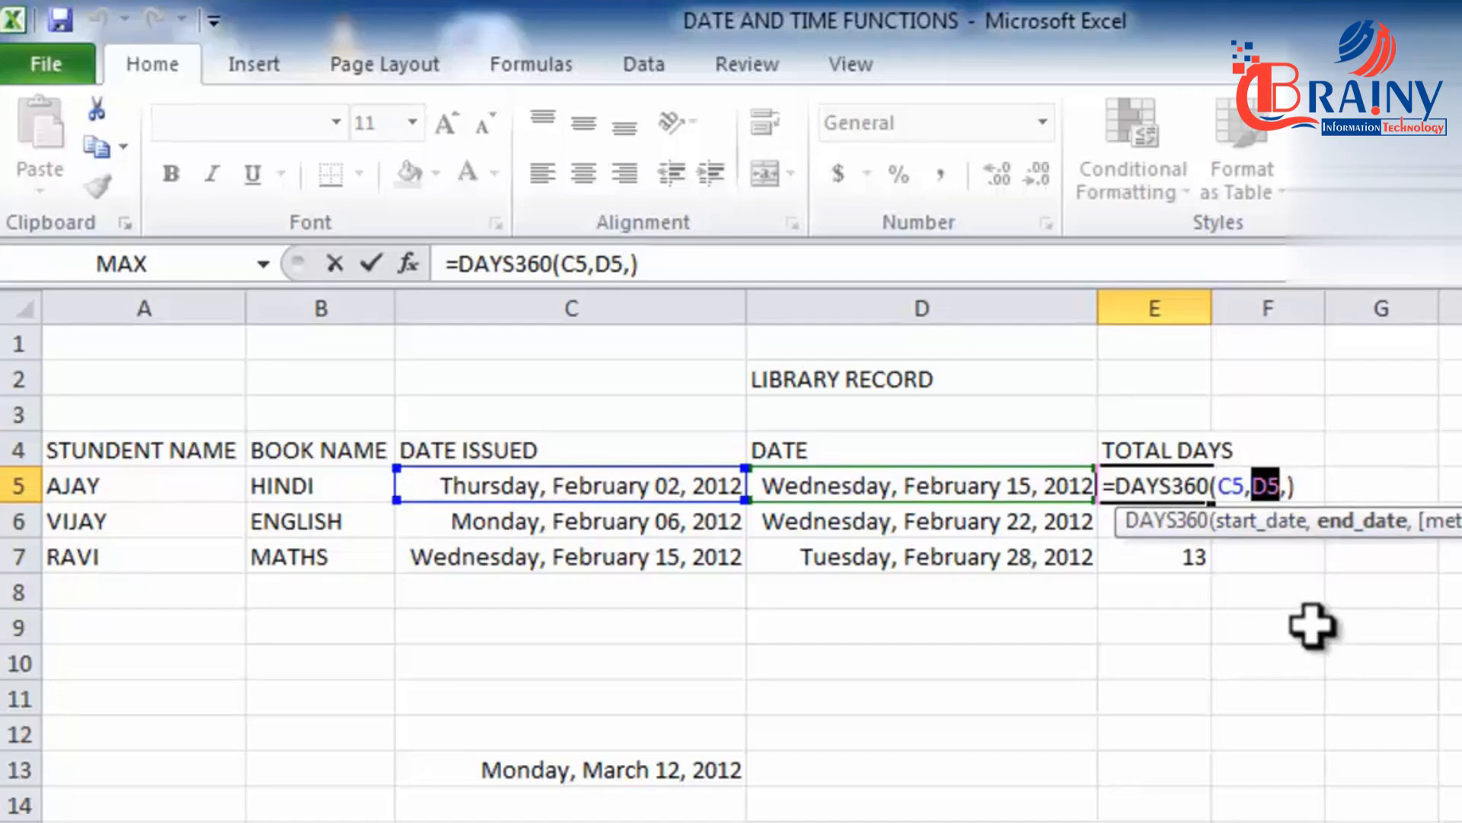
key(Return)
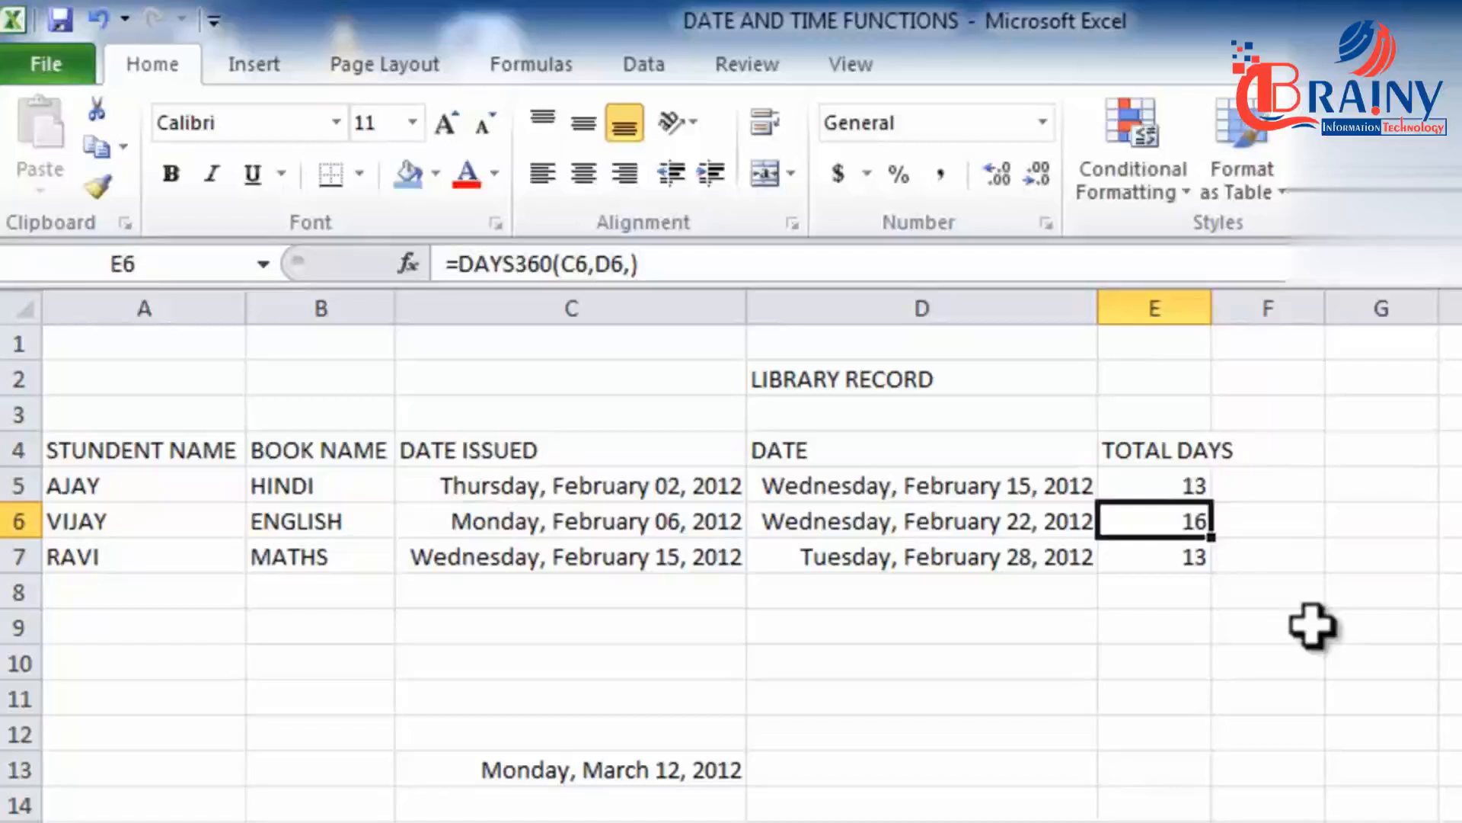
Step: Check the two dates in row 5 and fill the DAYS360 formula from E5 down through E7
click(686, 485)
click(809, 485)
click(697, 492)
click(857, 518)
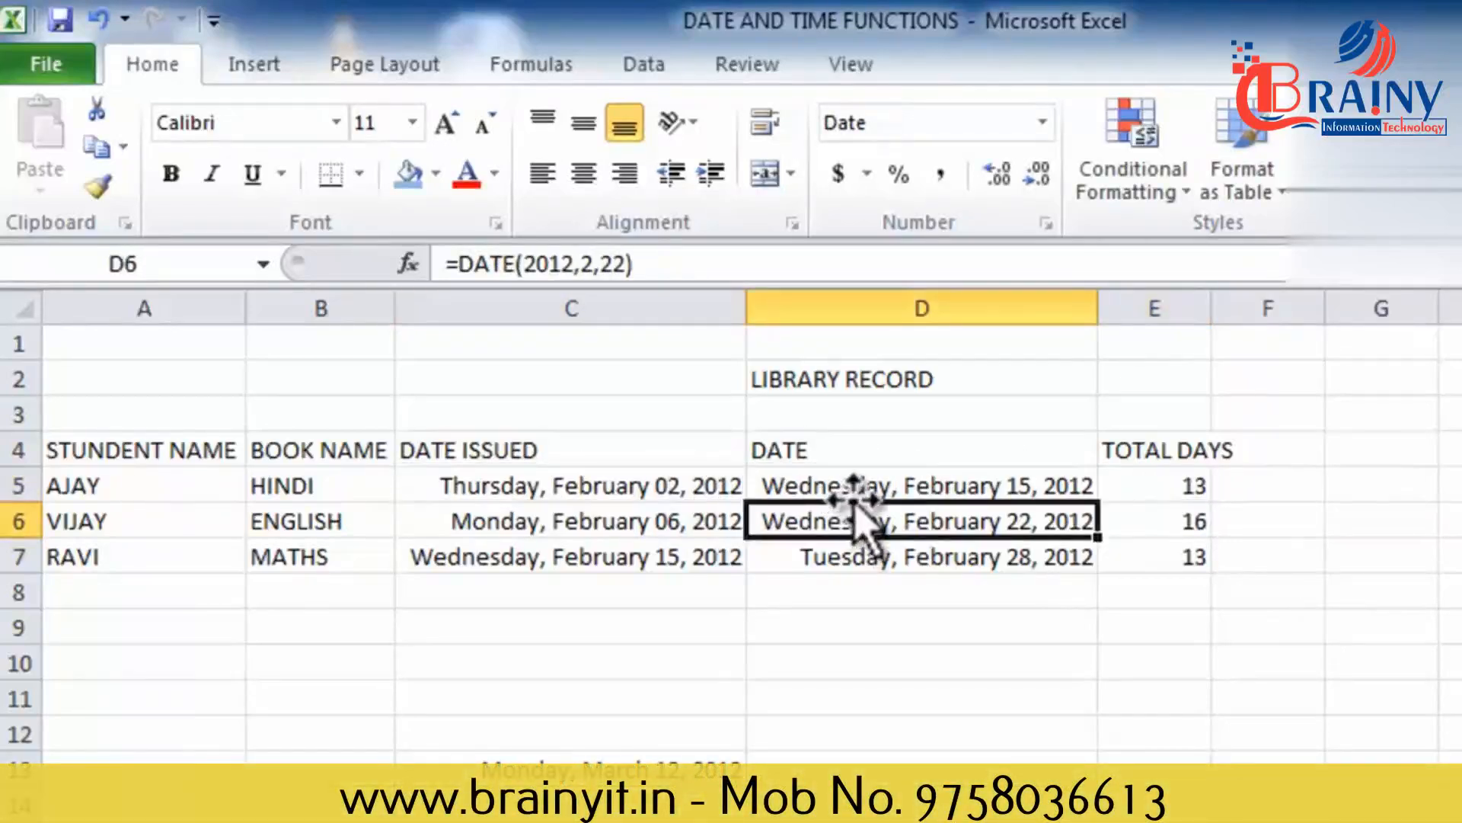
click(881, 487)
click(676, 488)
click(908, 488)
click(1149, 486)
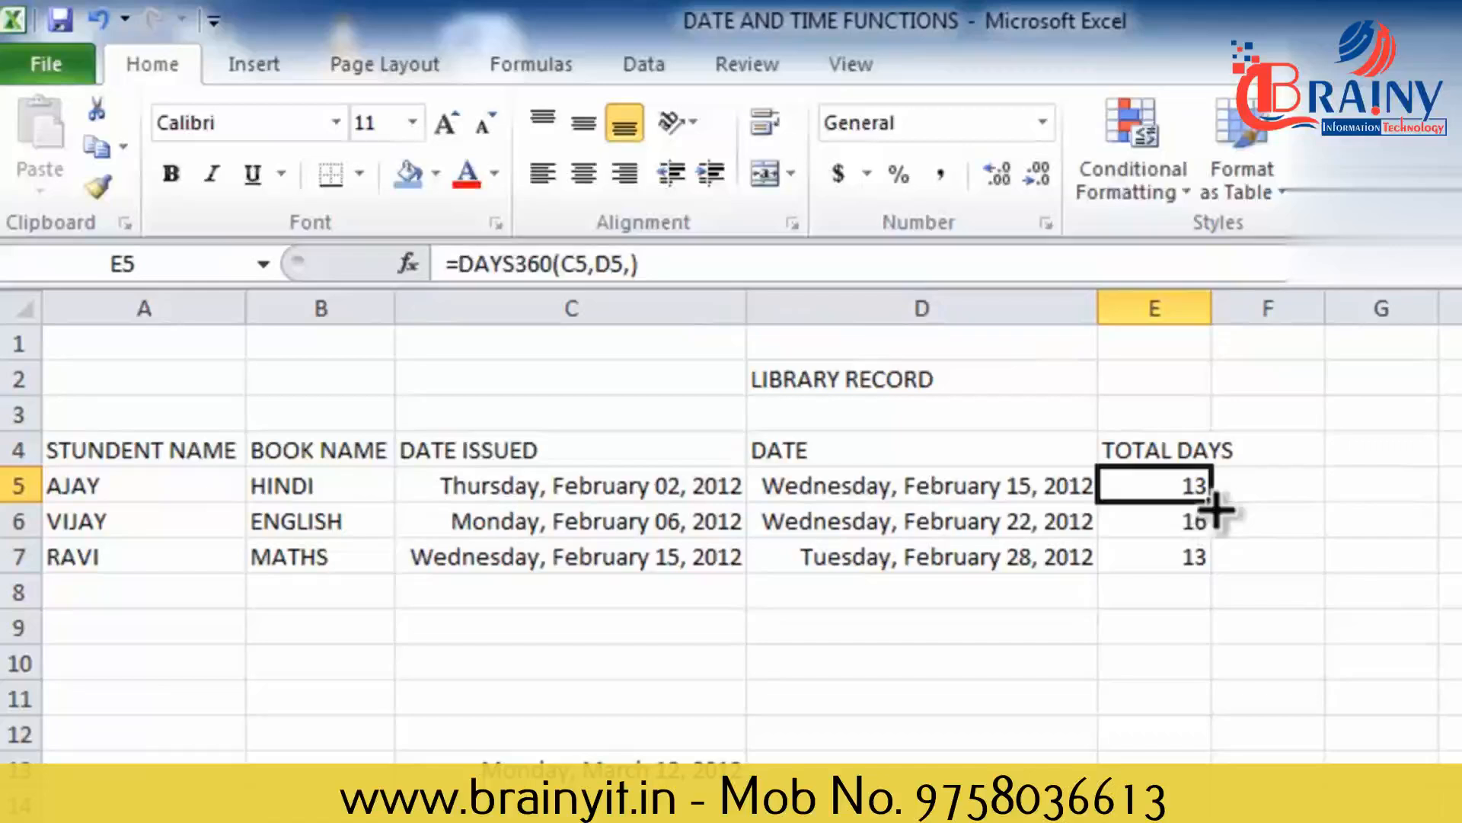
drag(1216, 512, 1213, 565)
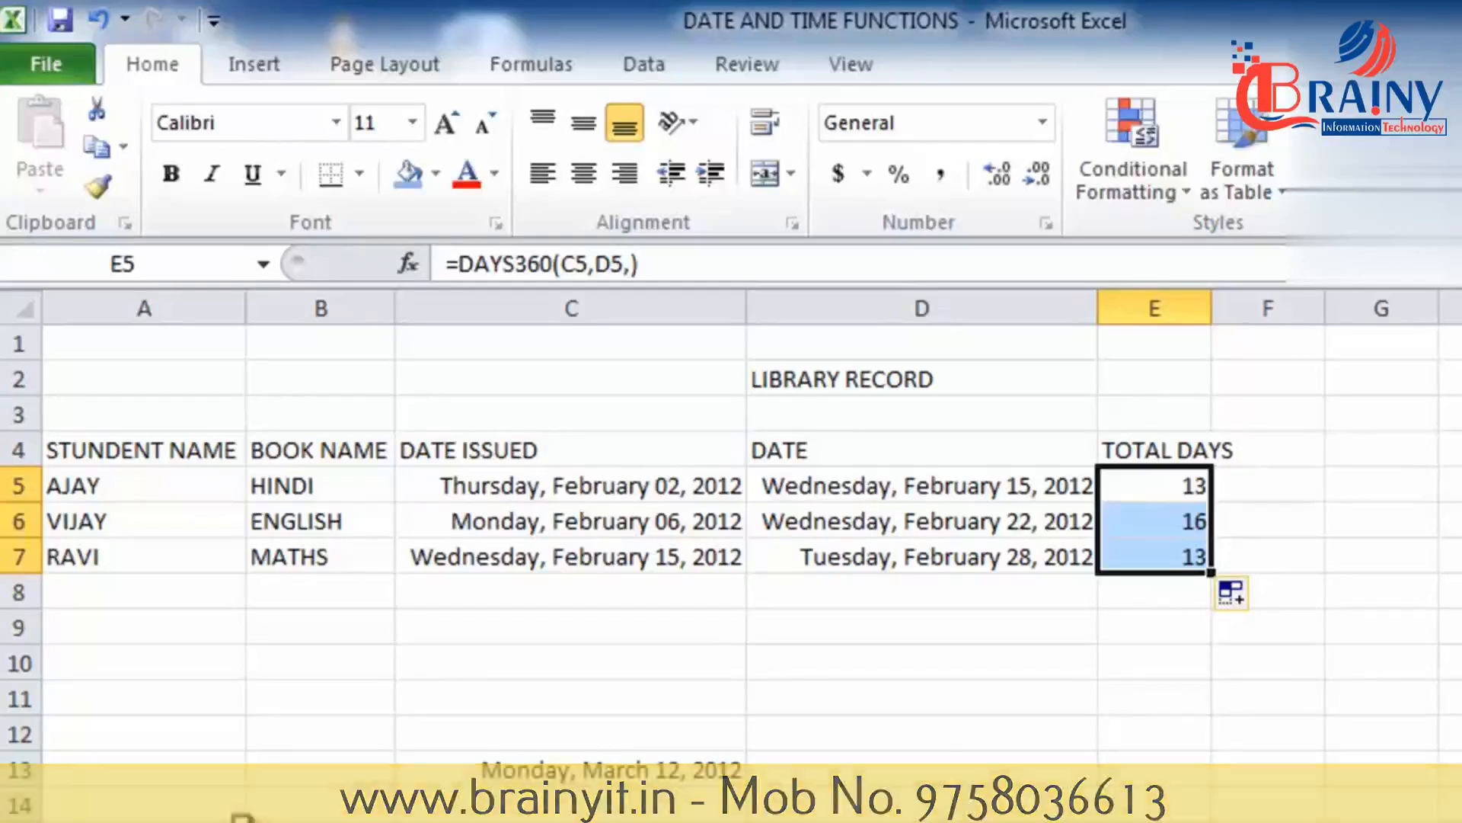
Step: Open the sheet on the current date and time and inspect the =NOW() formula in B3
click(241, 820)
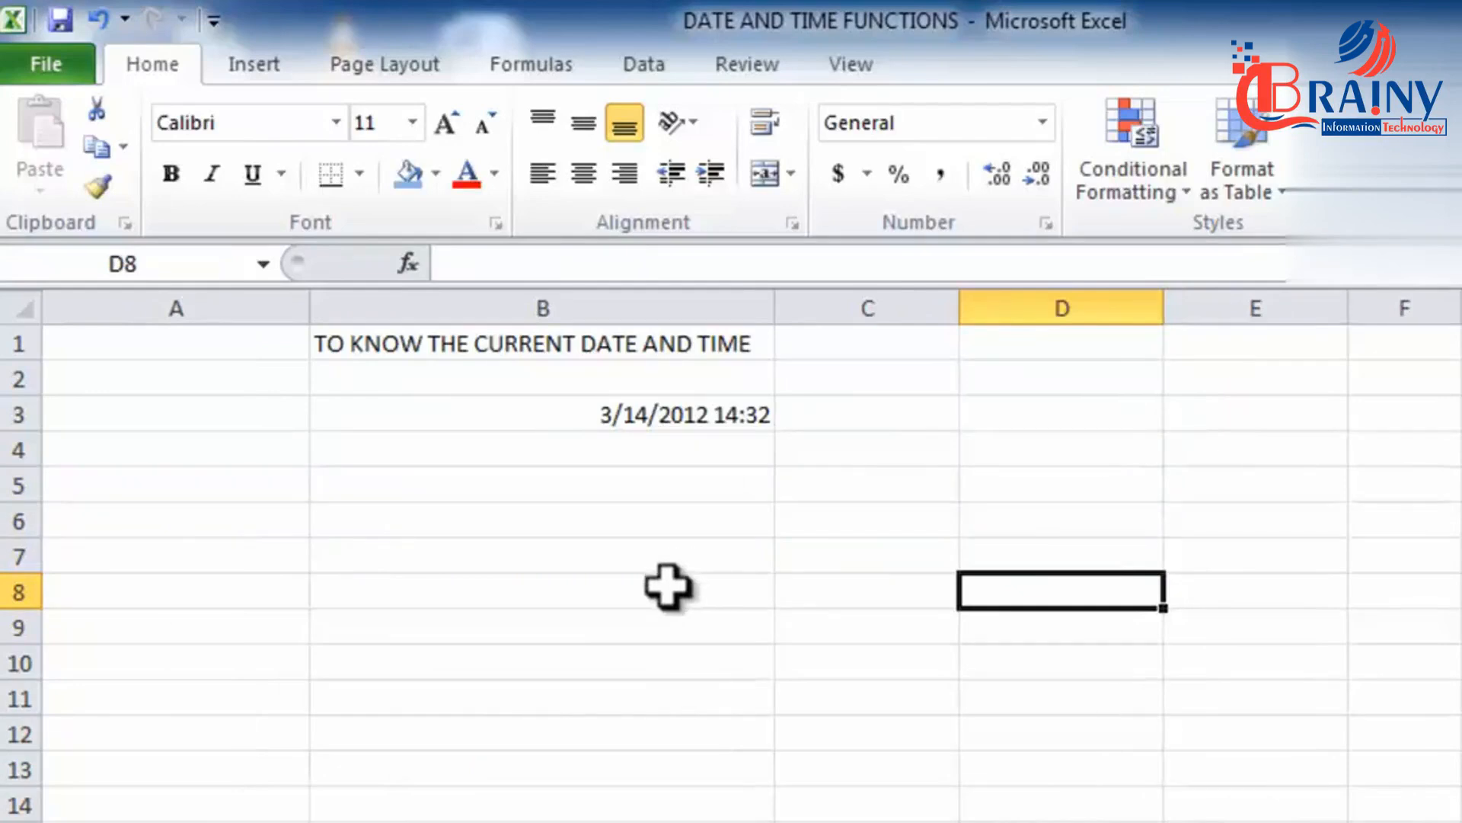
click(640, 417)
double_click(639, 419)
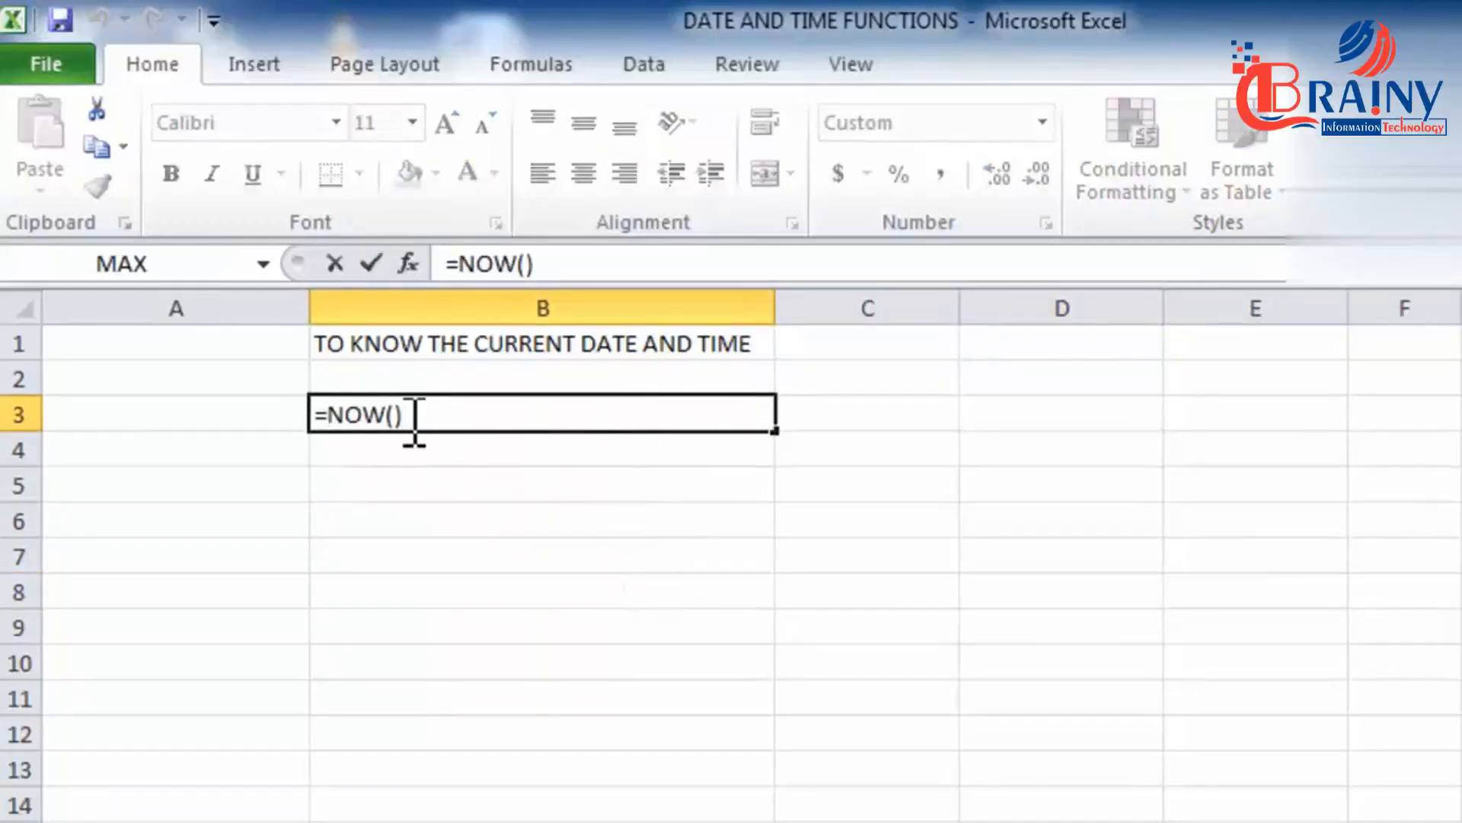
key(Return)
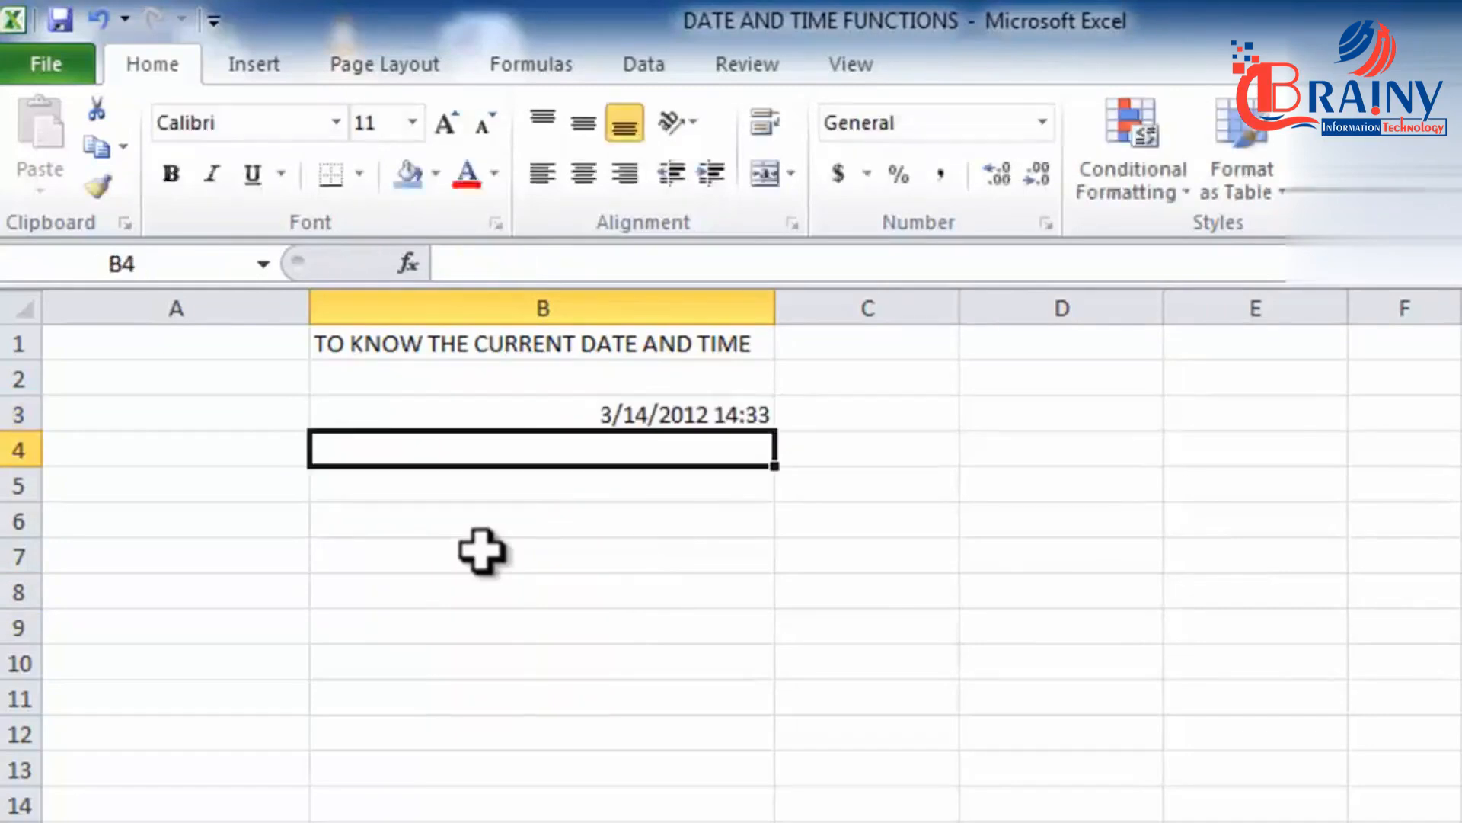
click(660, 413)
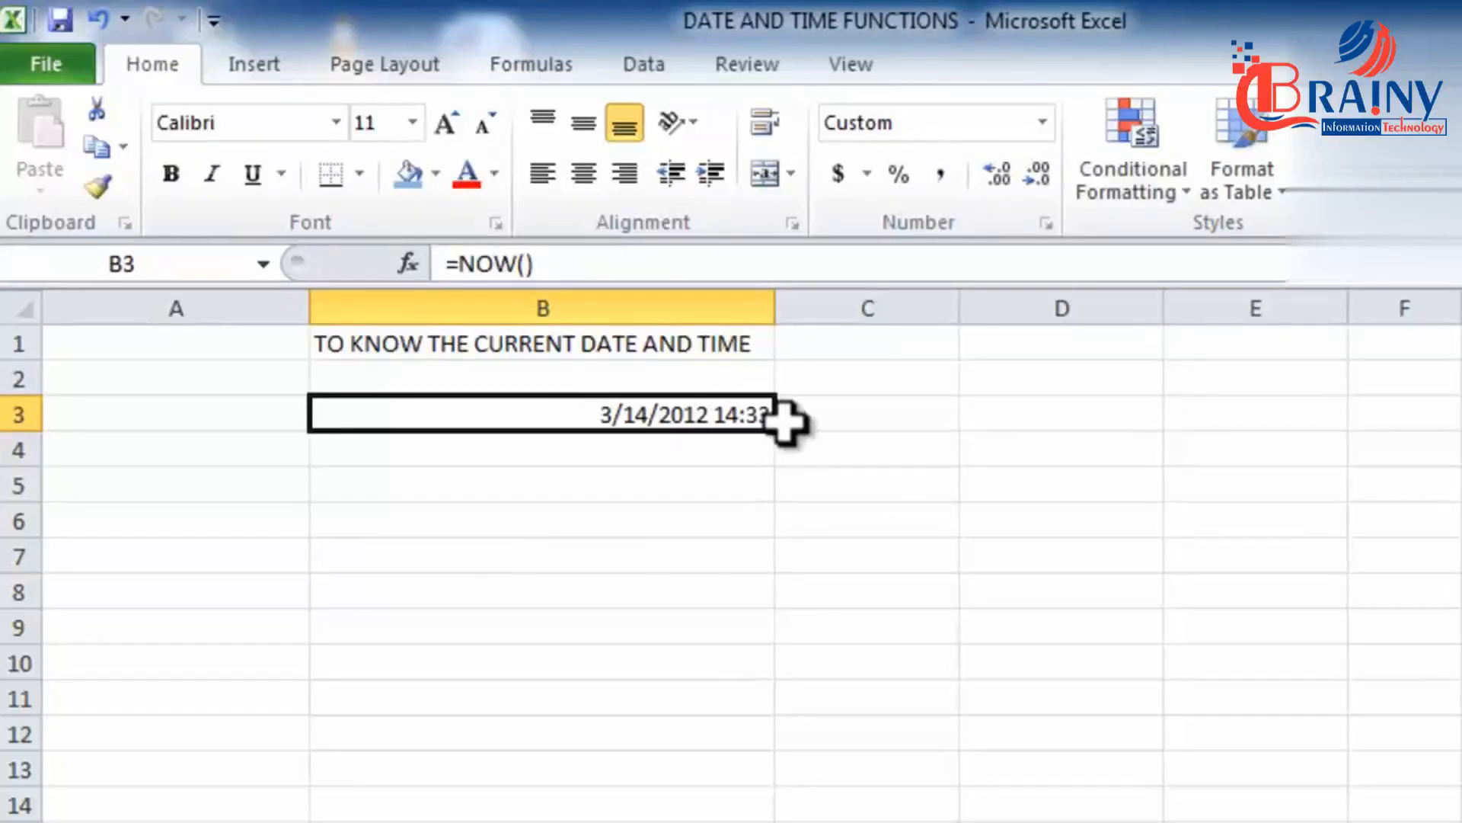
click(594, 651)
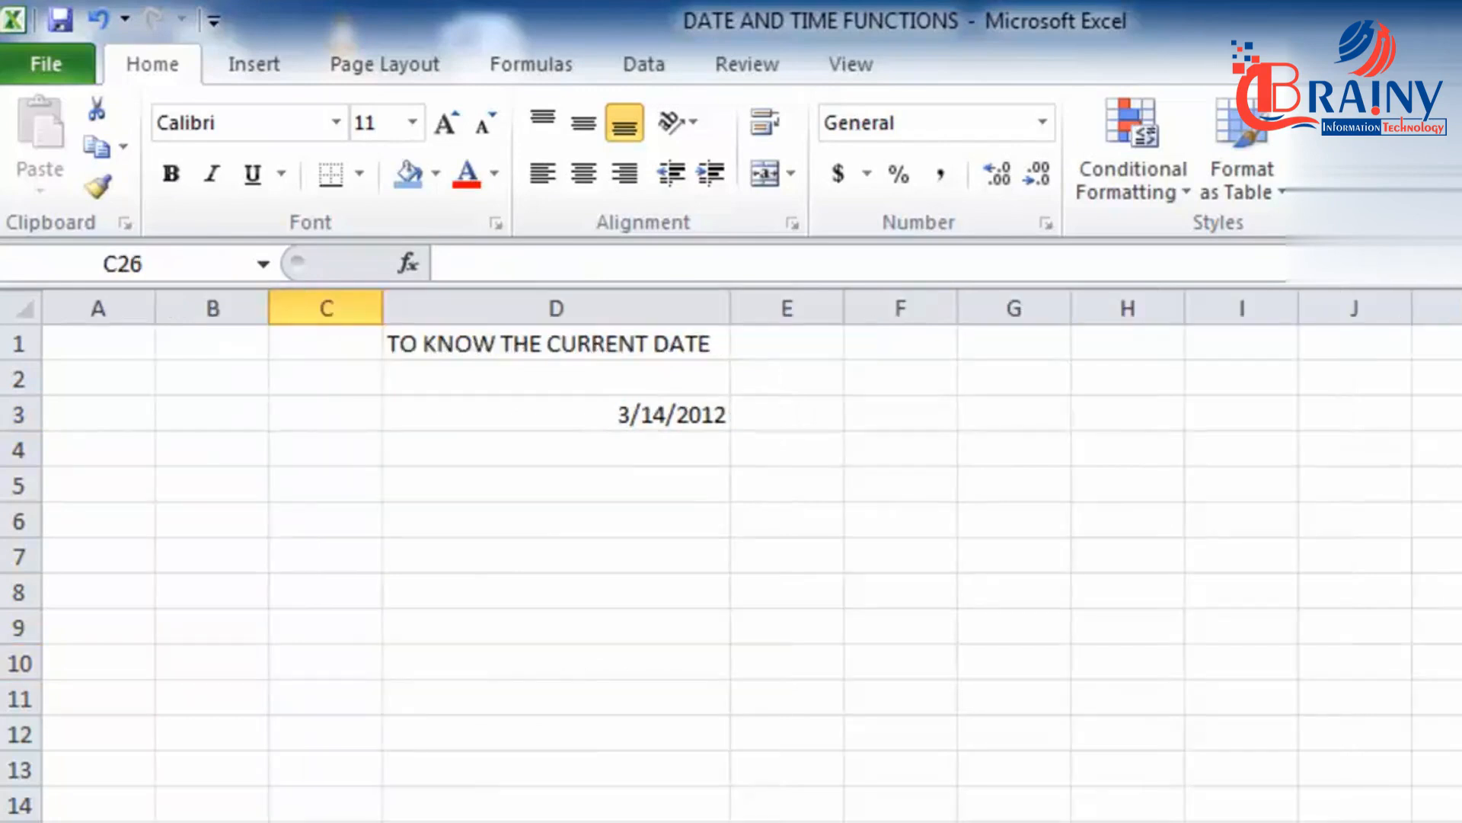
Step: On the current date sheet, inspect the =TODAY() formula in D3, highlighting the function name
double_click(627, 431)
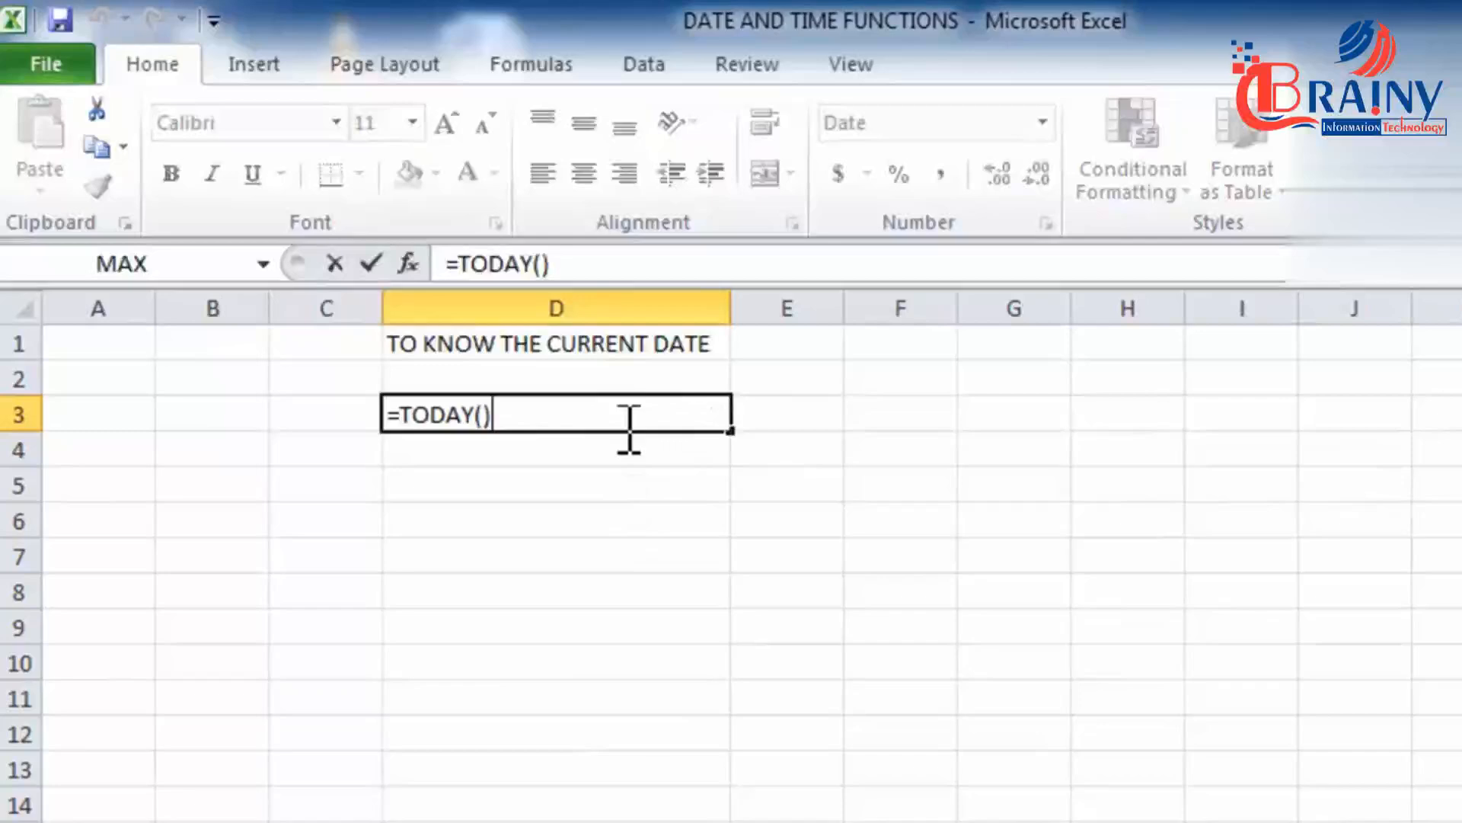
drag(399, 417, 466, 415)
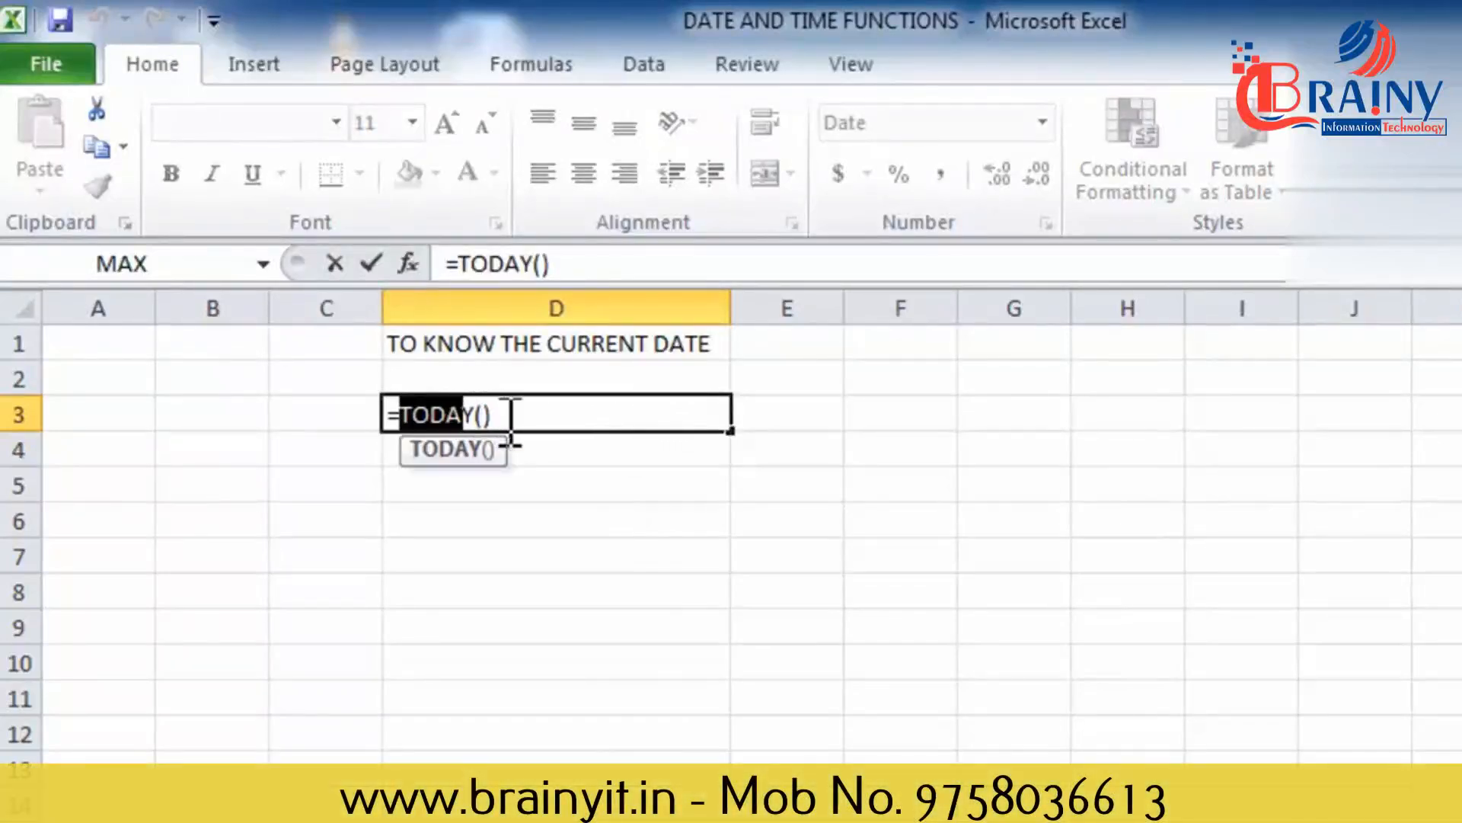
key(Return)
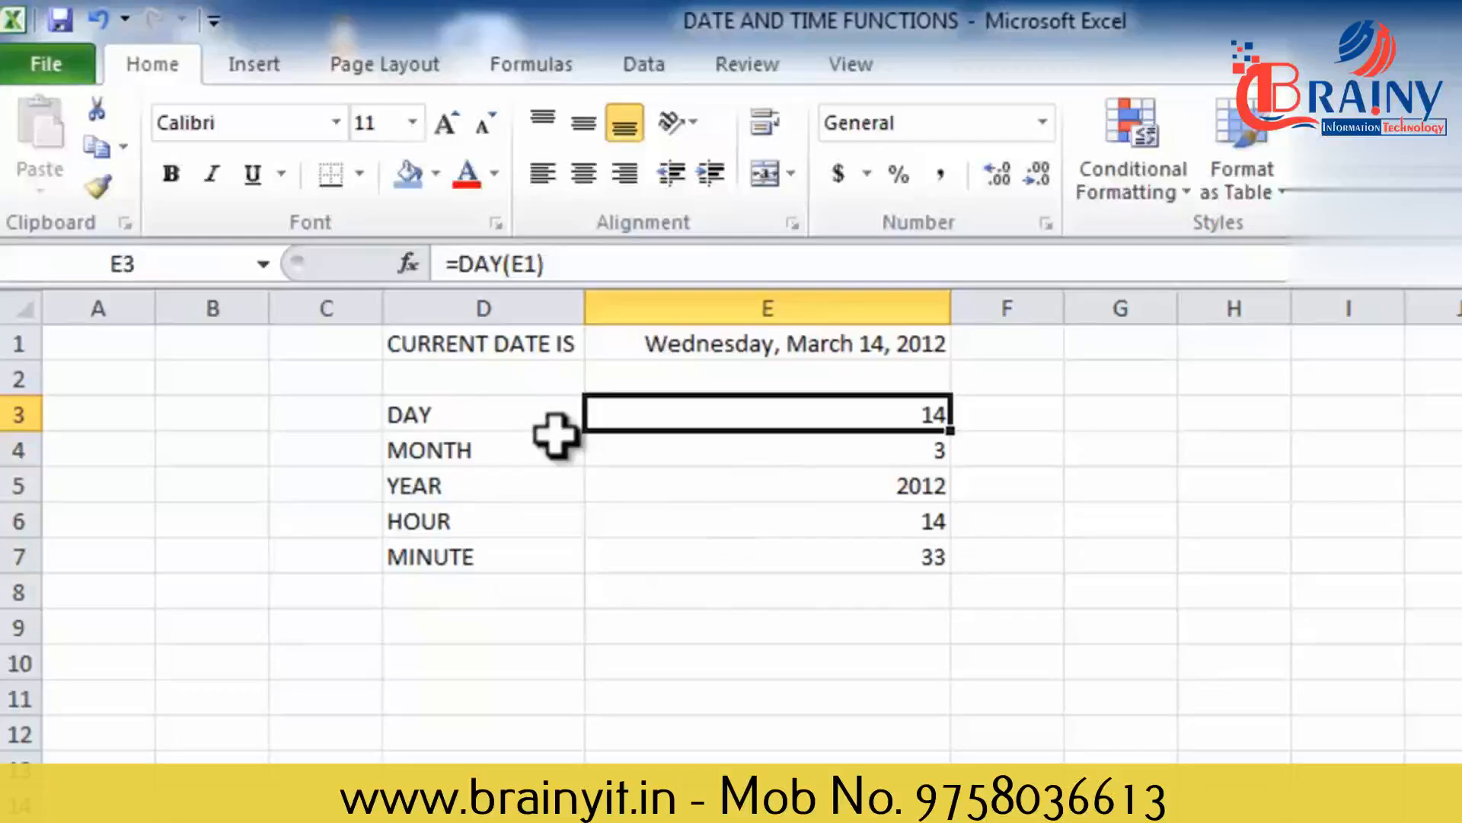
Step: Examine the current date in E1 and the =DAY(E1) formula in E3, highlighting its E1 argument
click(664, 340)
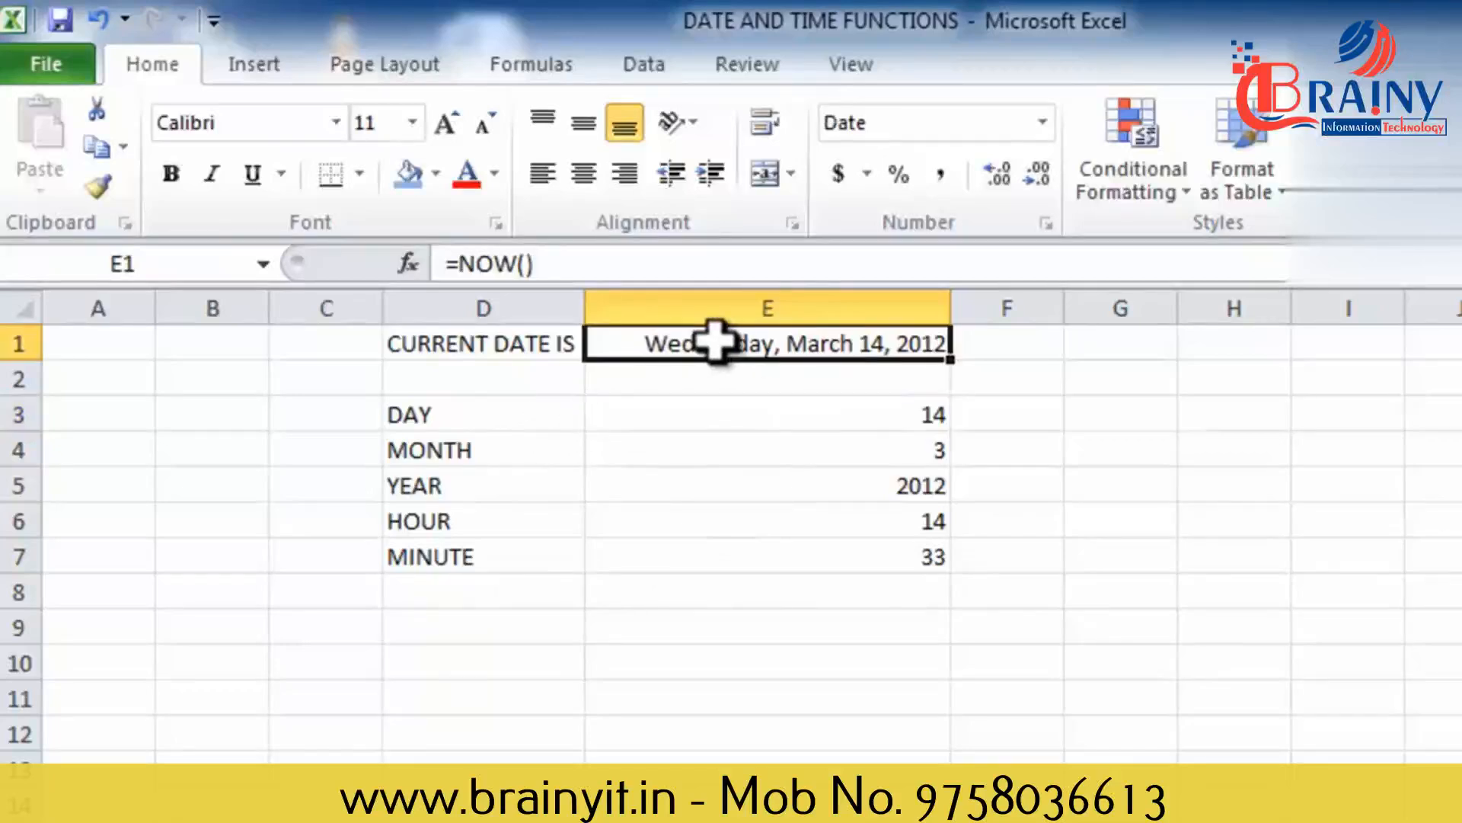
click(754, 418)
double_click(759, 425)
drag(718, 428, 606, 428)
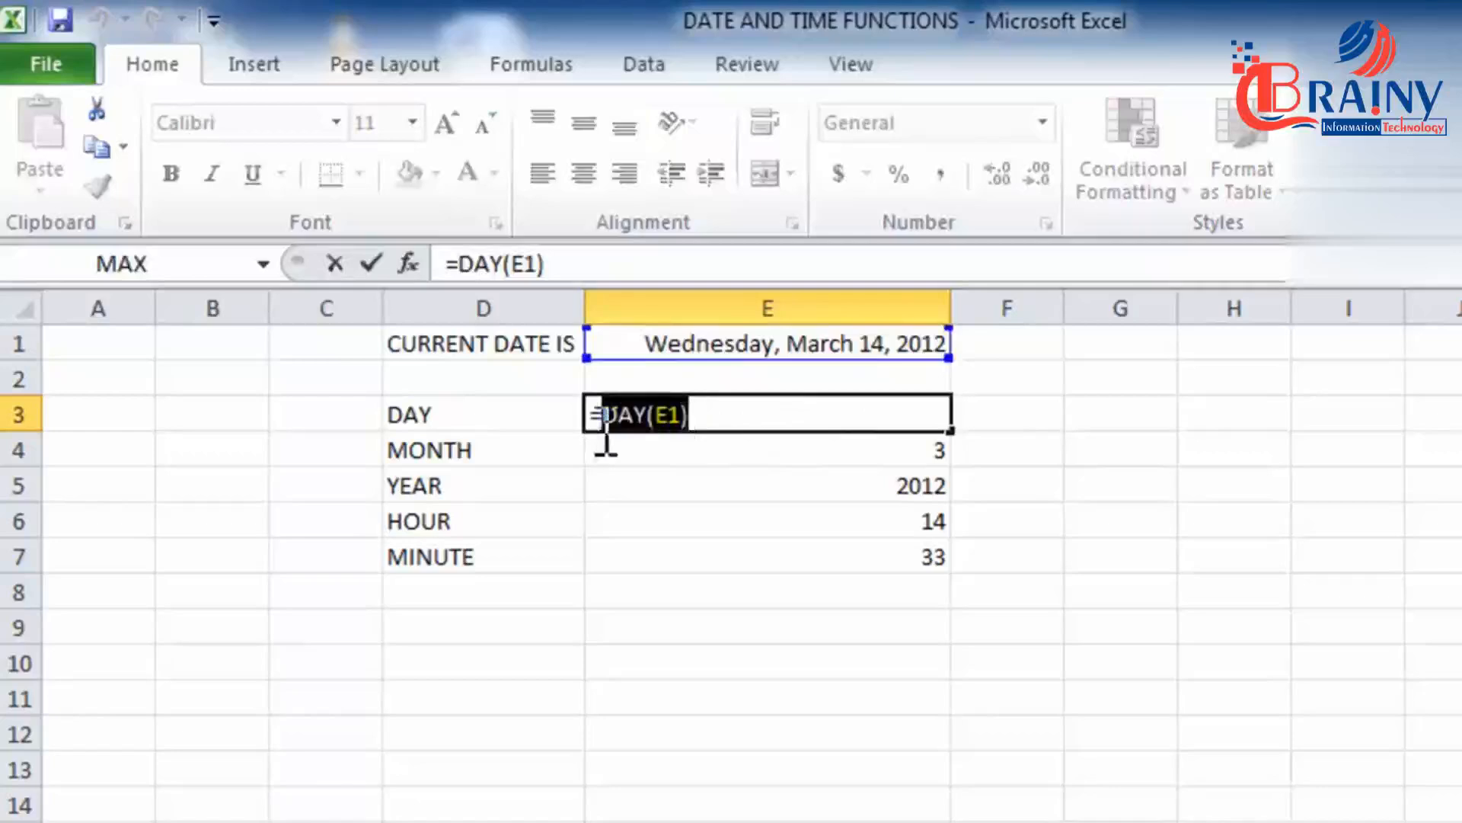
click(668, 414)
double_click(668, 414)
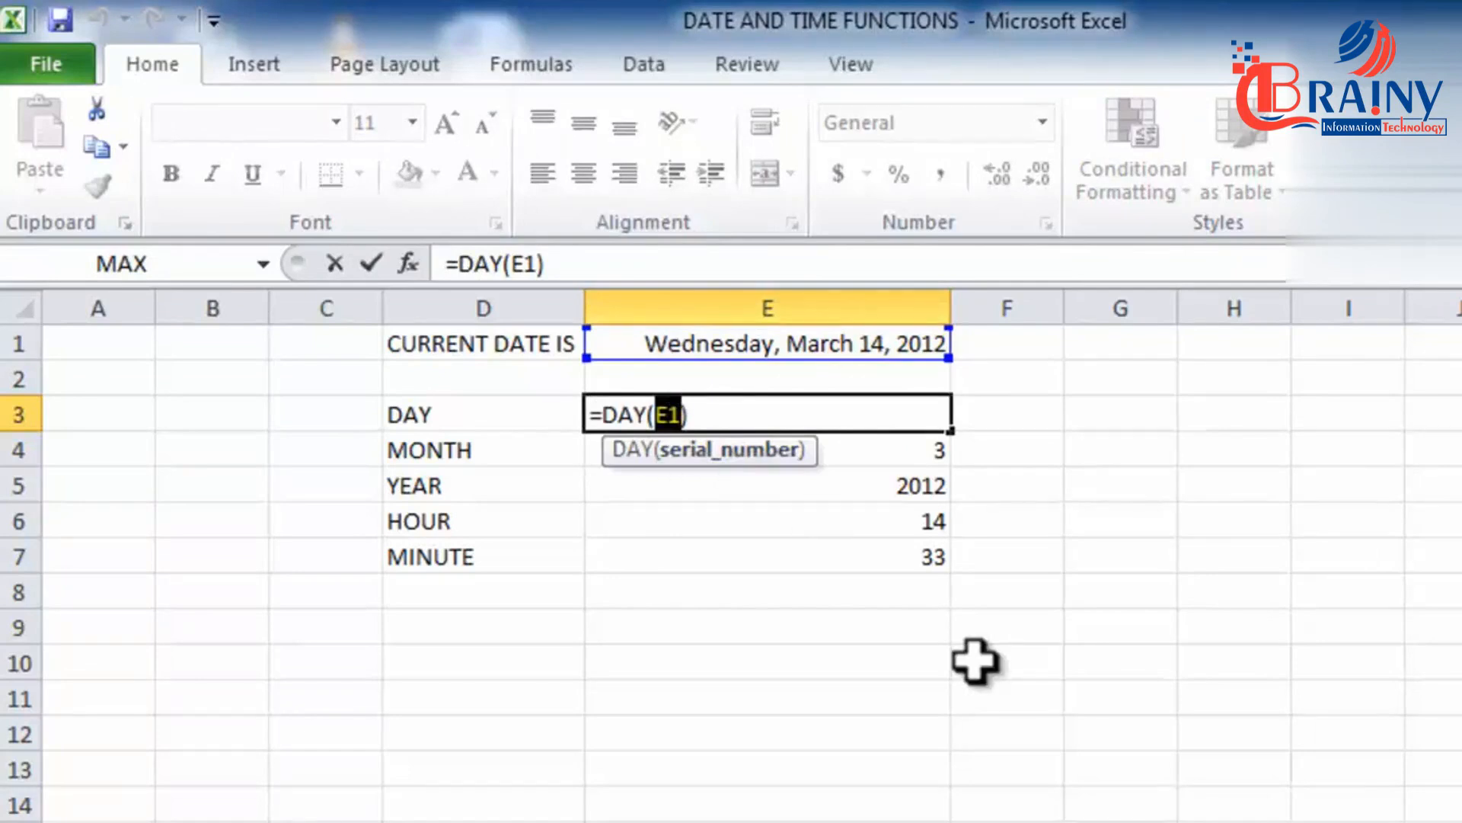
key(Return)
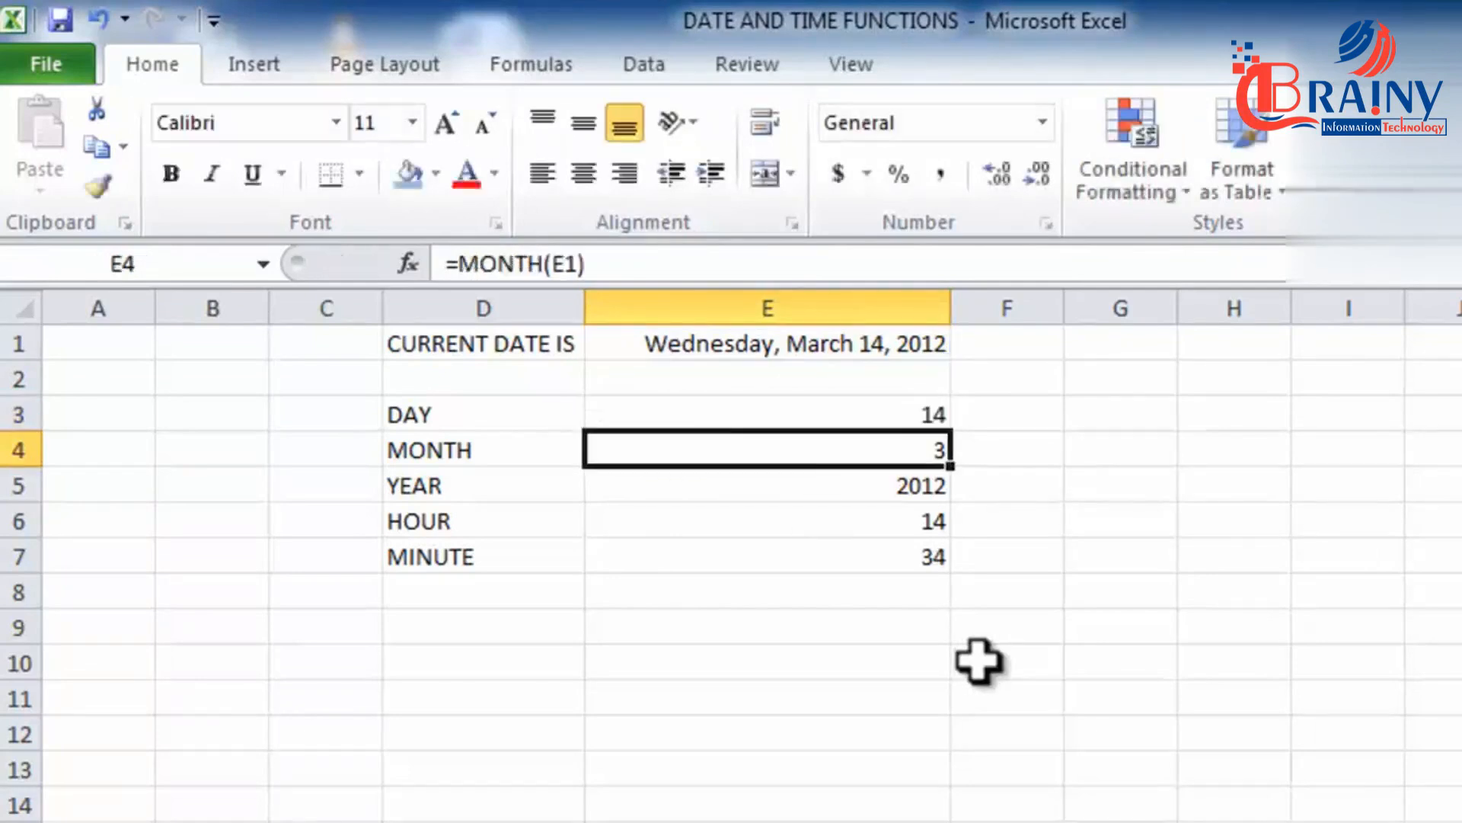
Step: Review the MONTH, YEAR, HOUR and MINUTE formulas in E4 to E7 that refer to E1
double_click(920, 451)
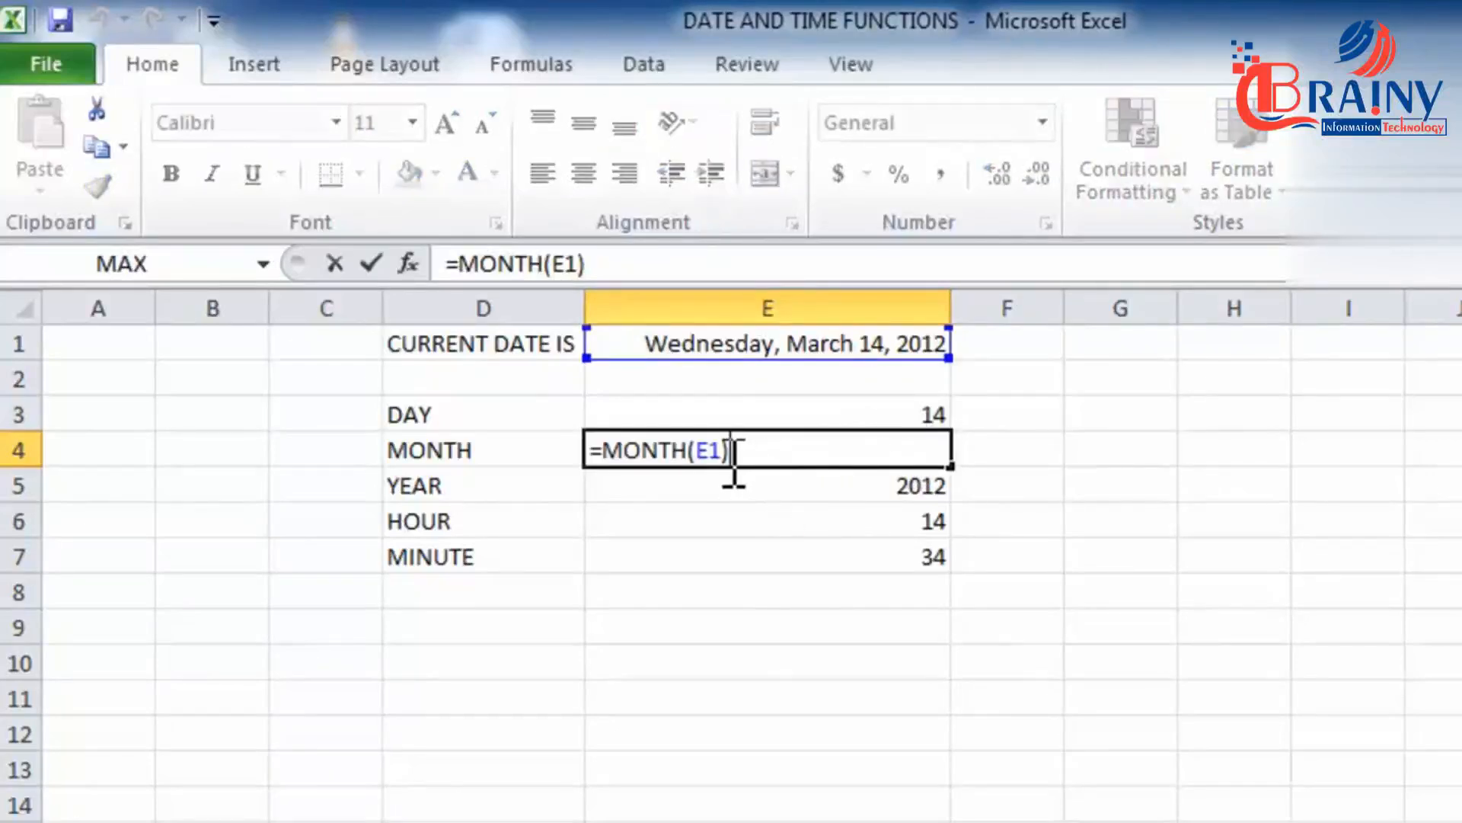
key(Return)
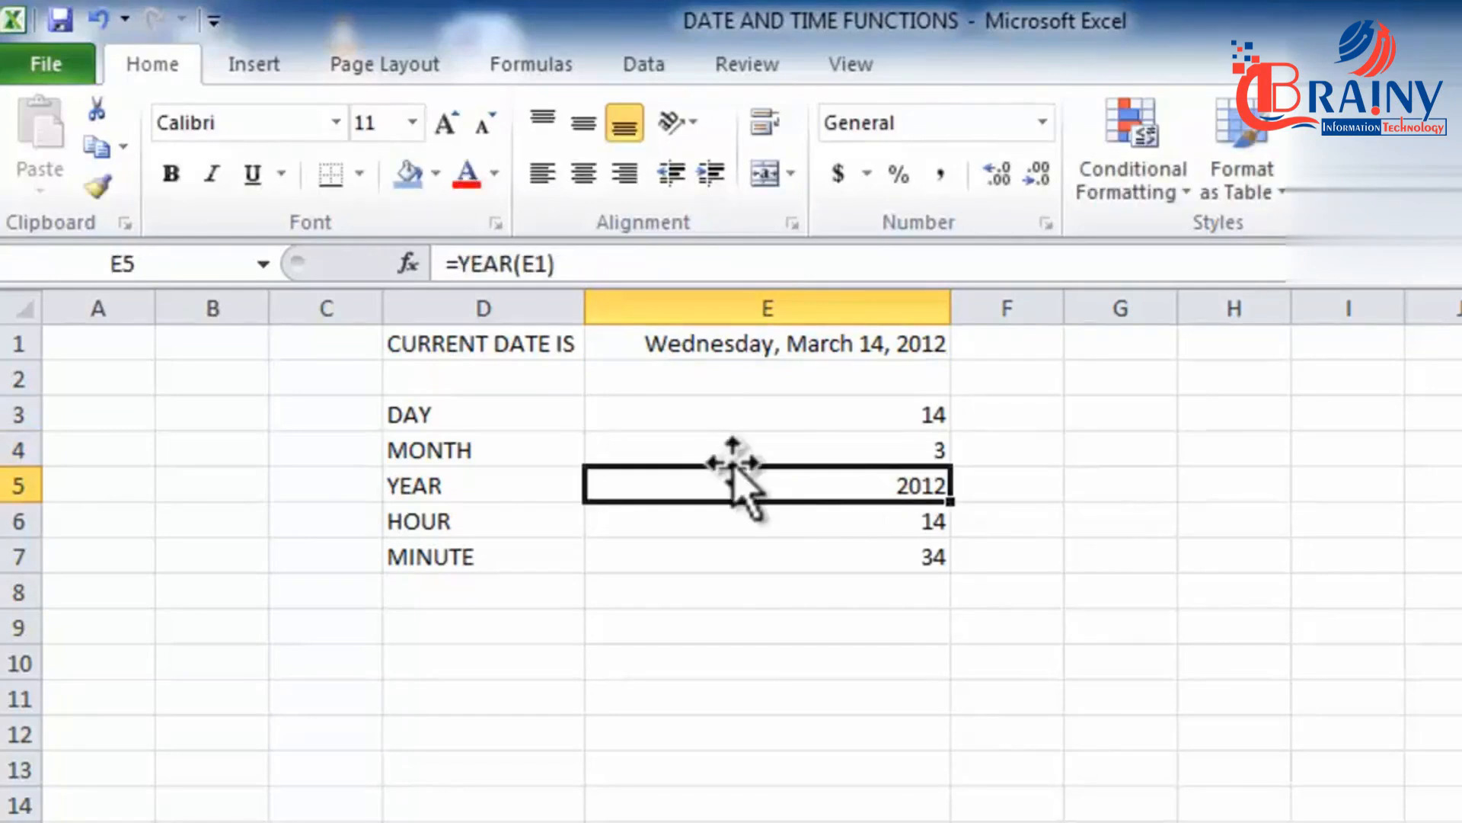
click(851, 529)
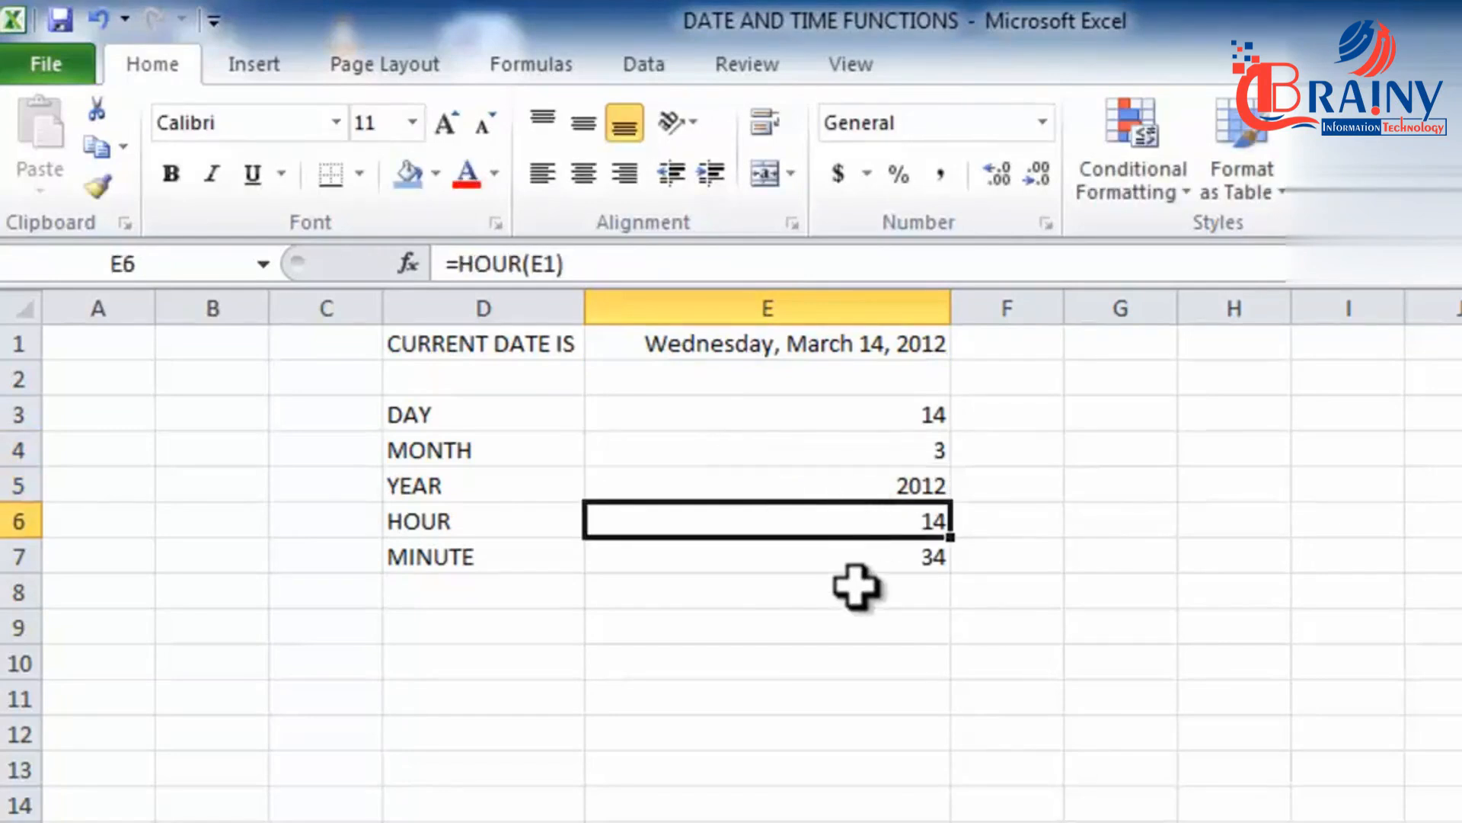
click(865, 556)
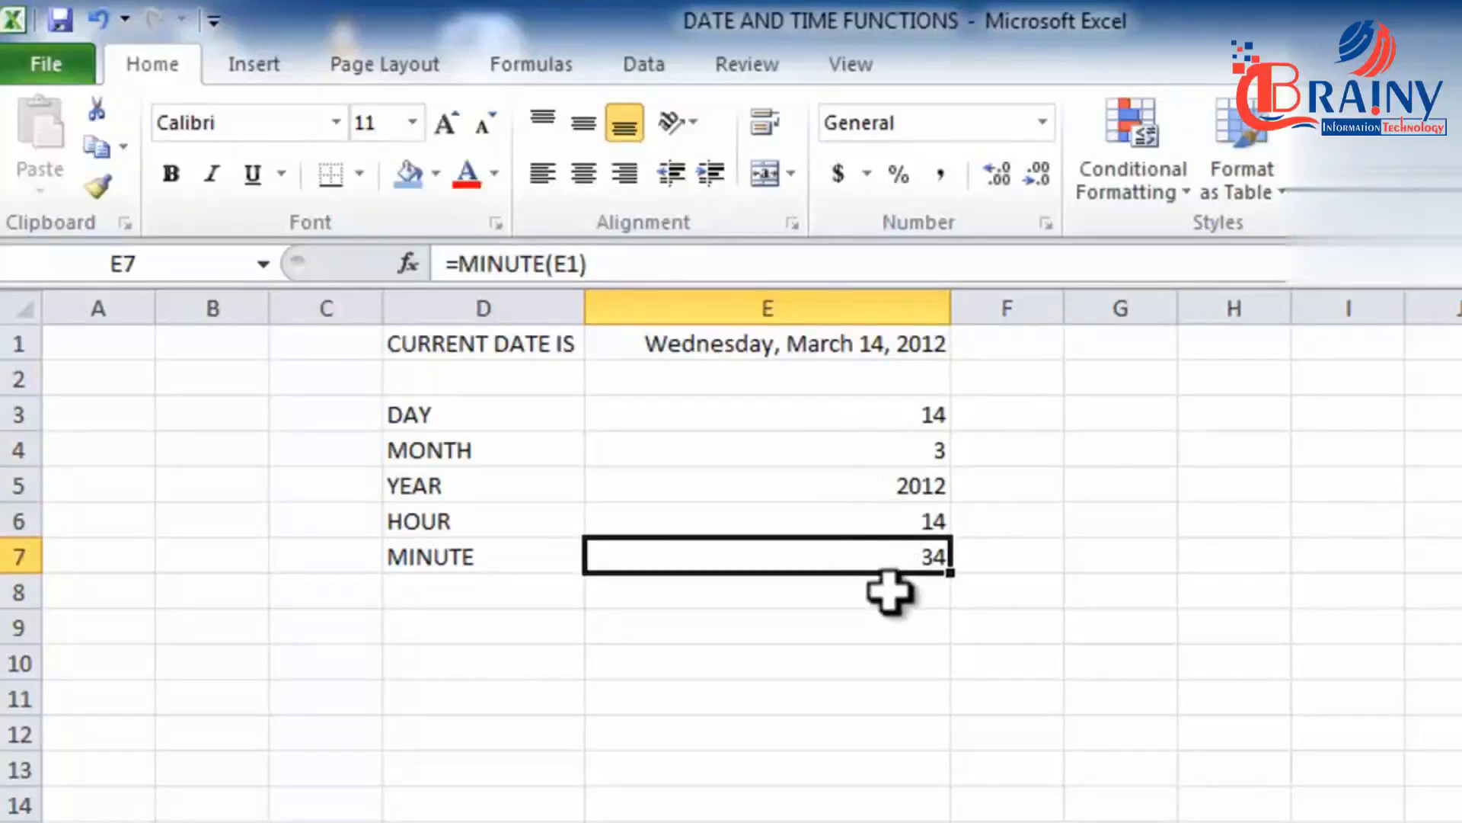
click(874, 412)
drag(873, 412, 871, 522)
click(483, 821)
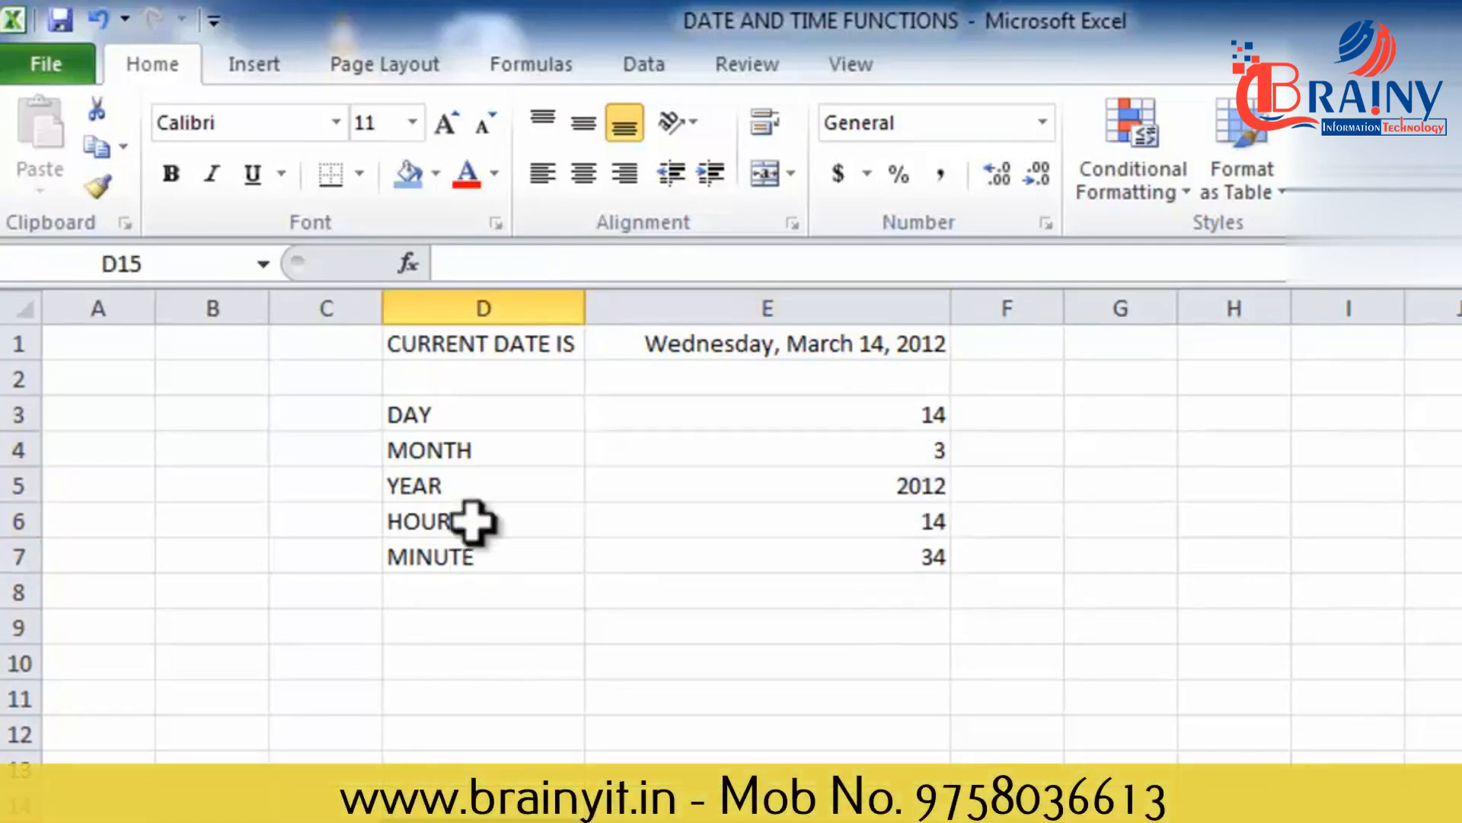
click(724, 660)
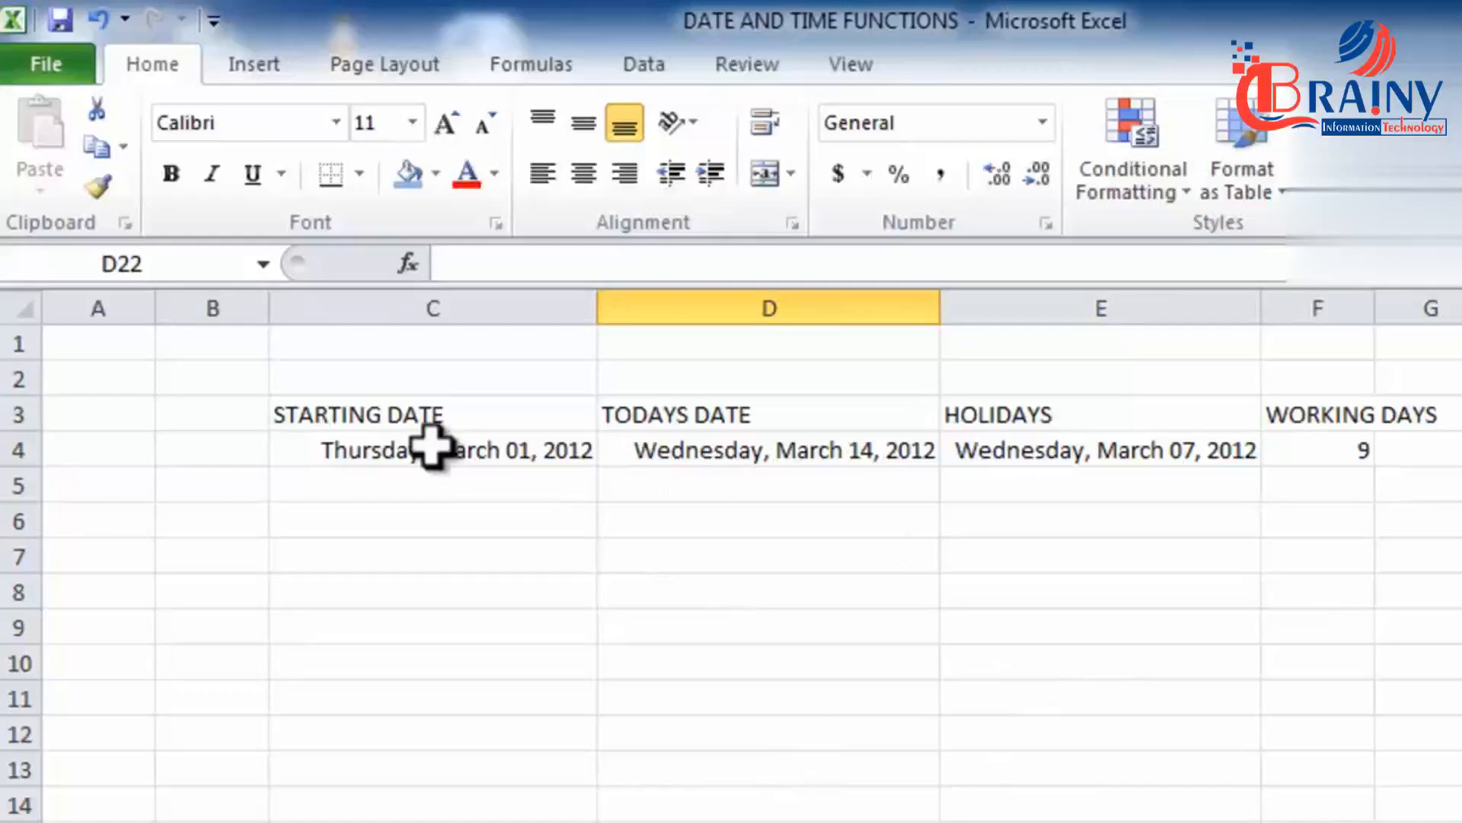
Step: On the working days sheet, highlight the starting date, today's date and holidays entries with their headings in rows 3 and 4
drag(389, 416, 390, 457)
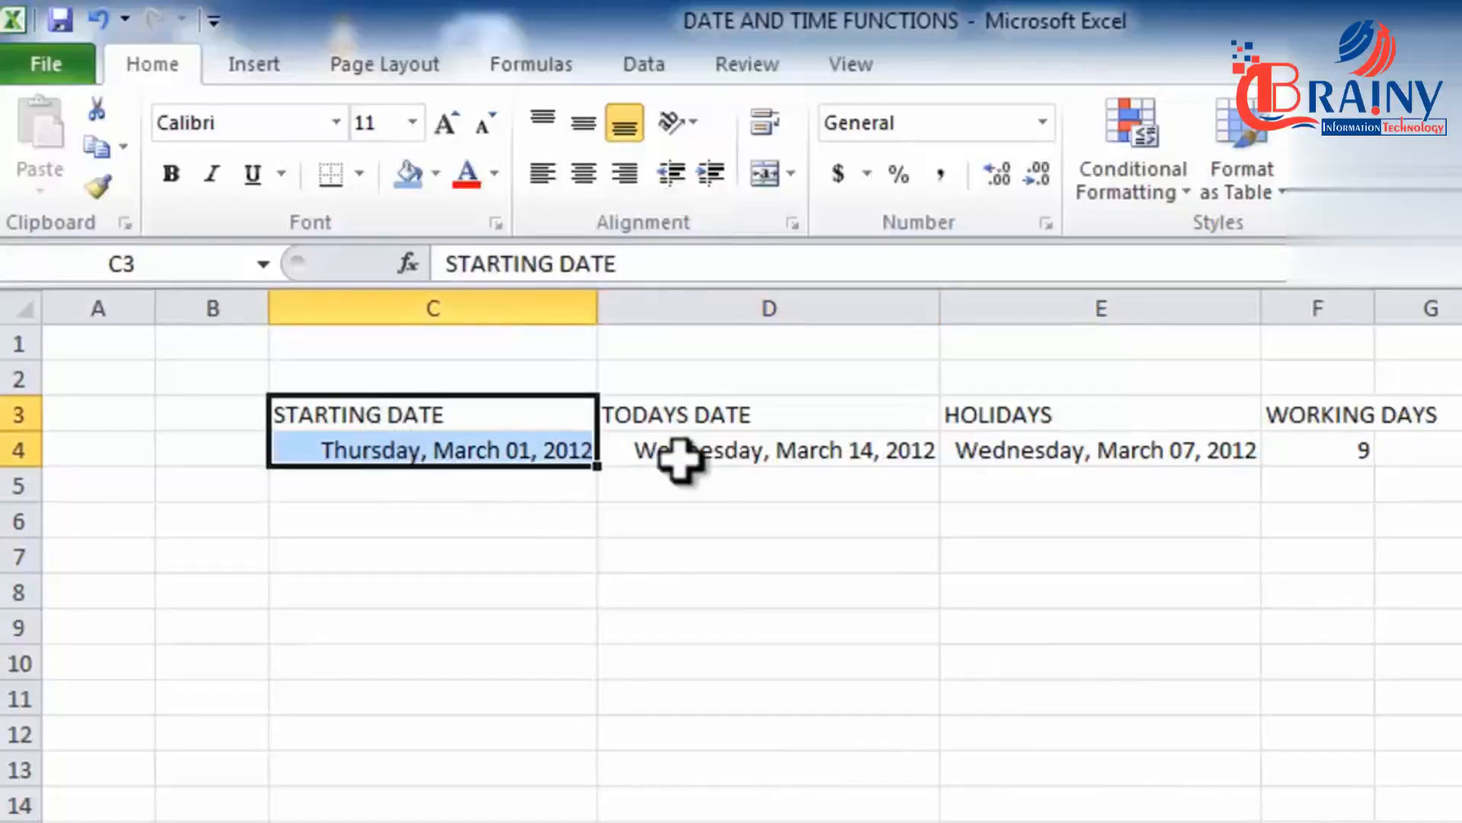
drag(744, 415, 745, 450)
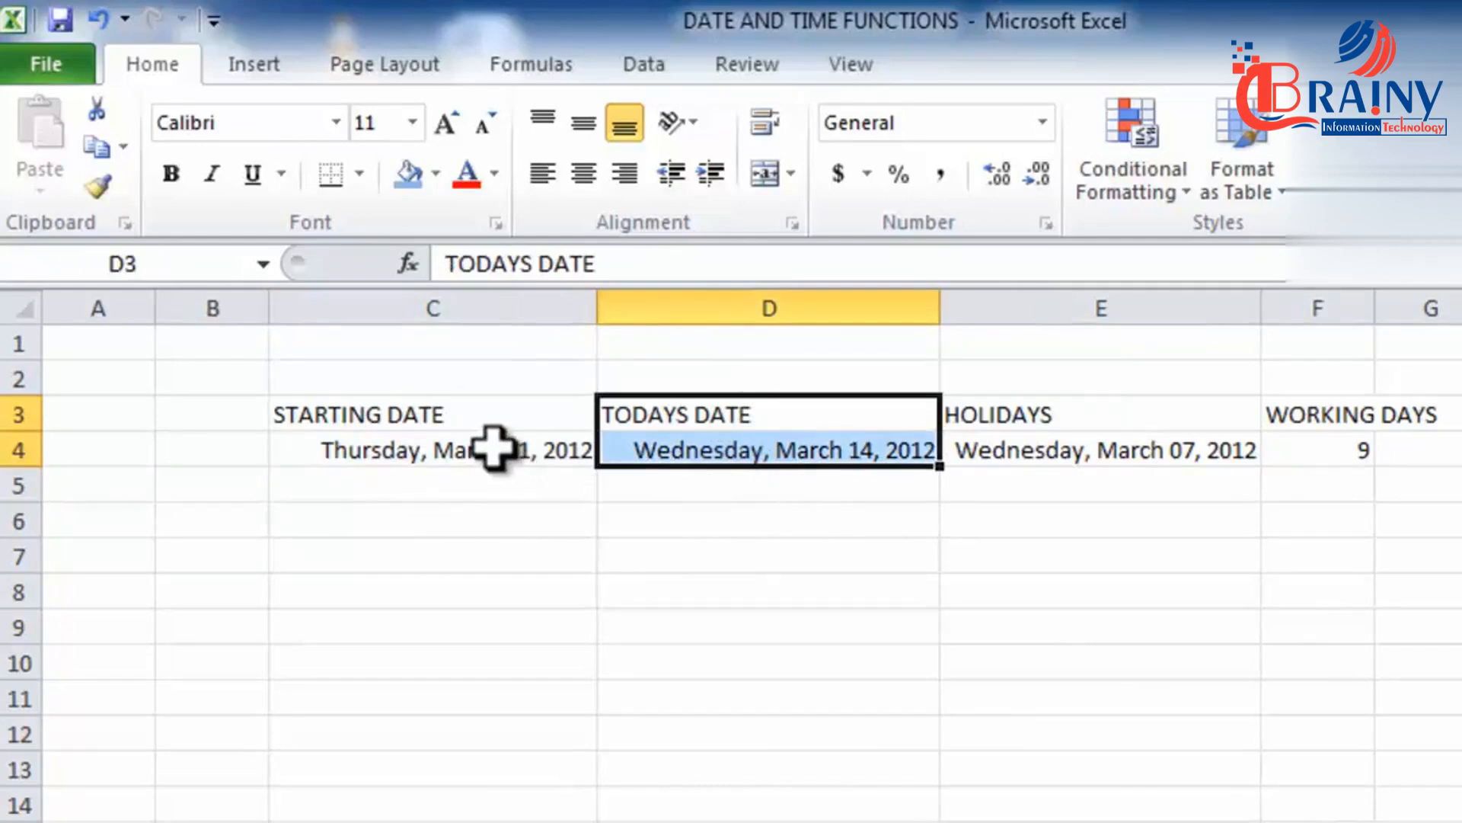
drag(461, 407, 467, 457)
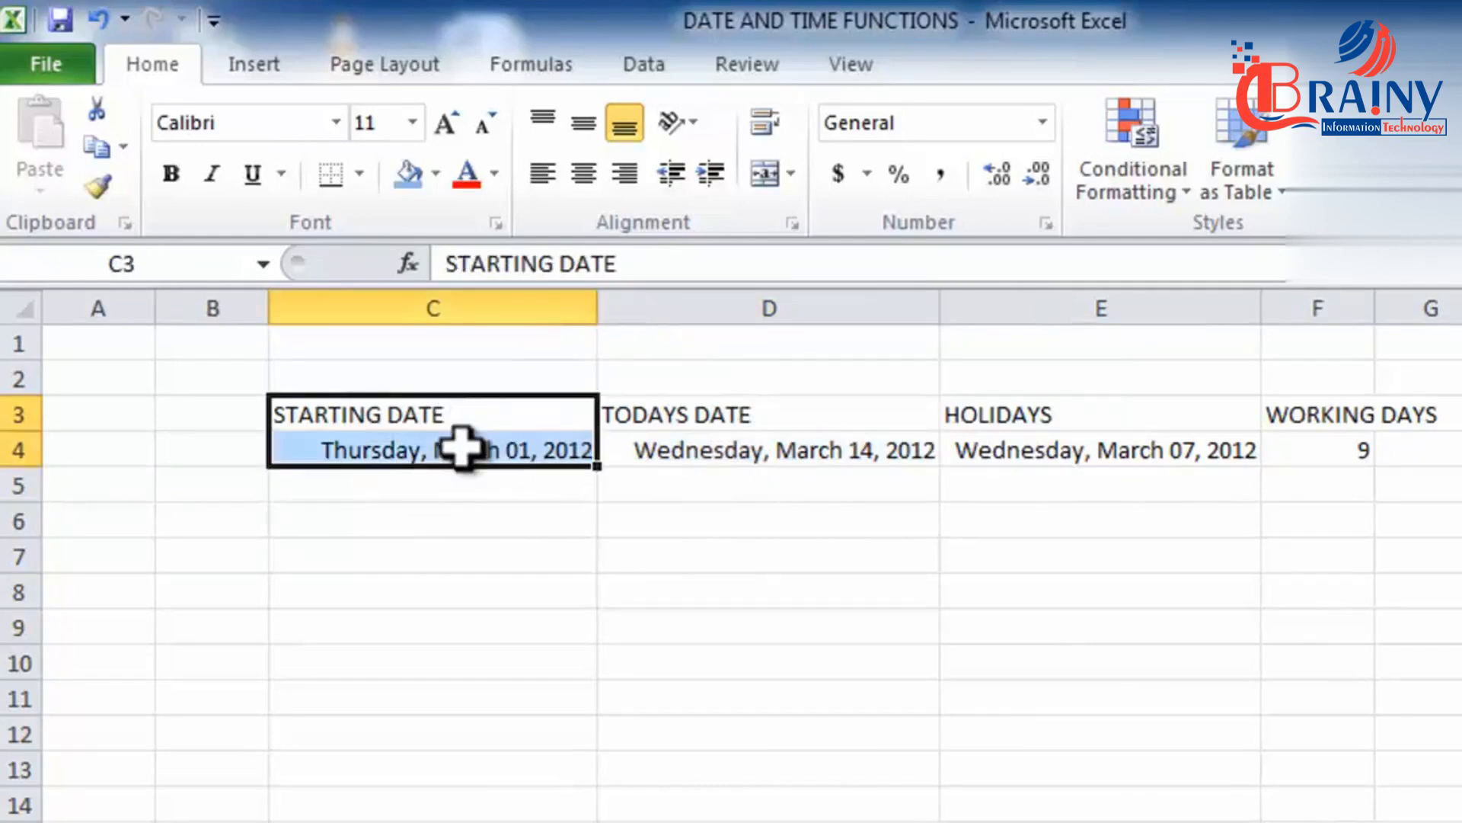
drag(748, 421, 751, 457)
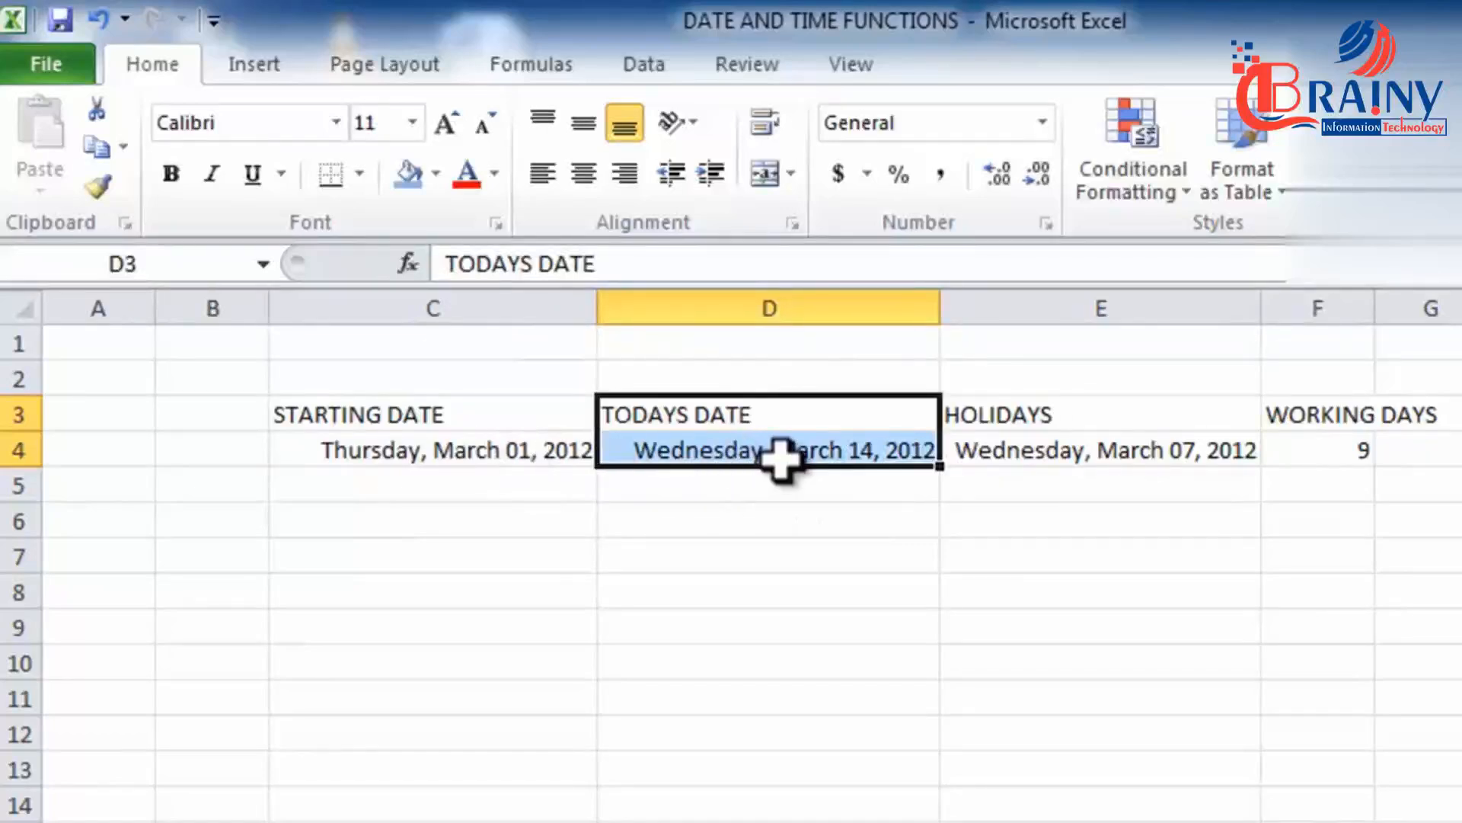
drag(1051, 419, 1056, 449)
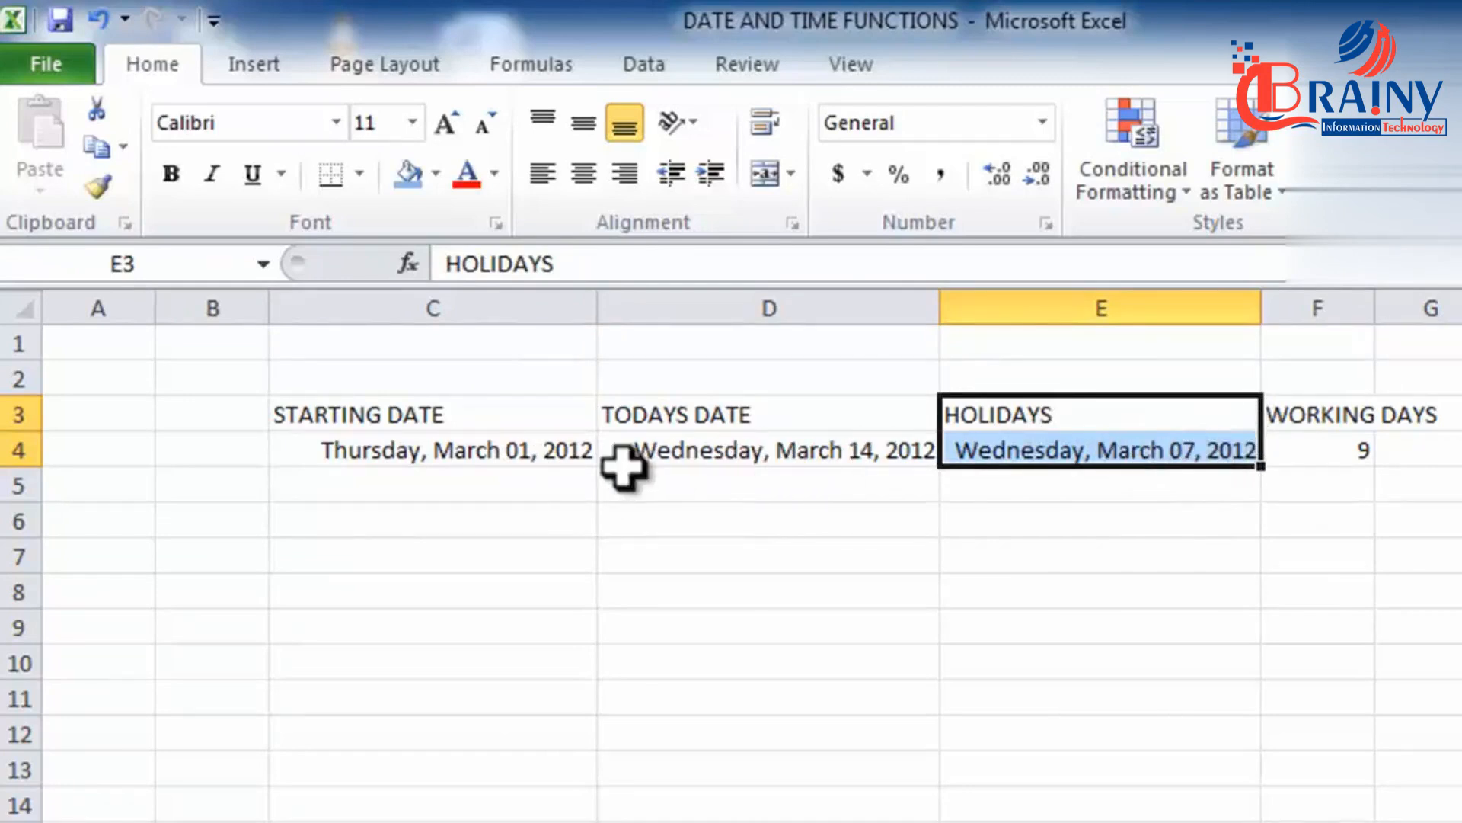
Step: Inspect the =NETWORKDAYS(C4,D4,E4) formula in F4 and the cells it references
click(1320, 449)
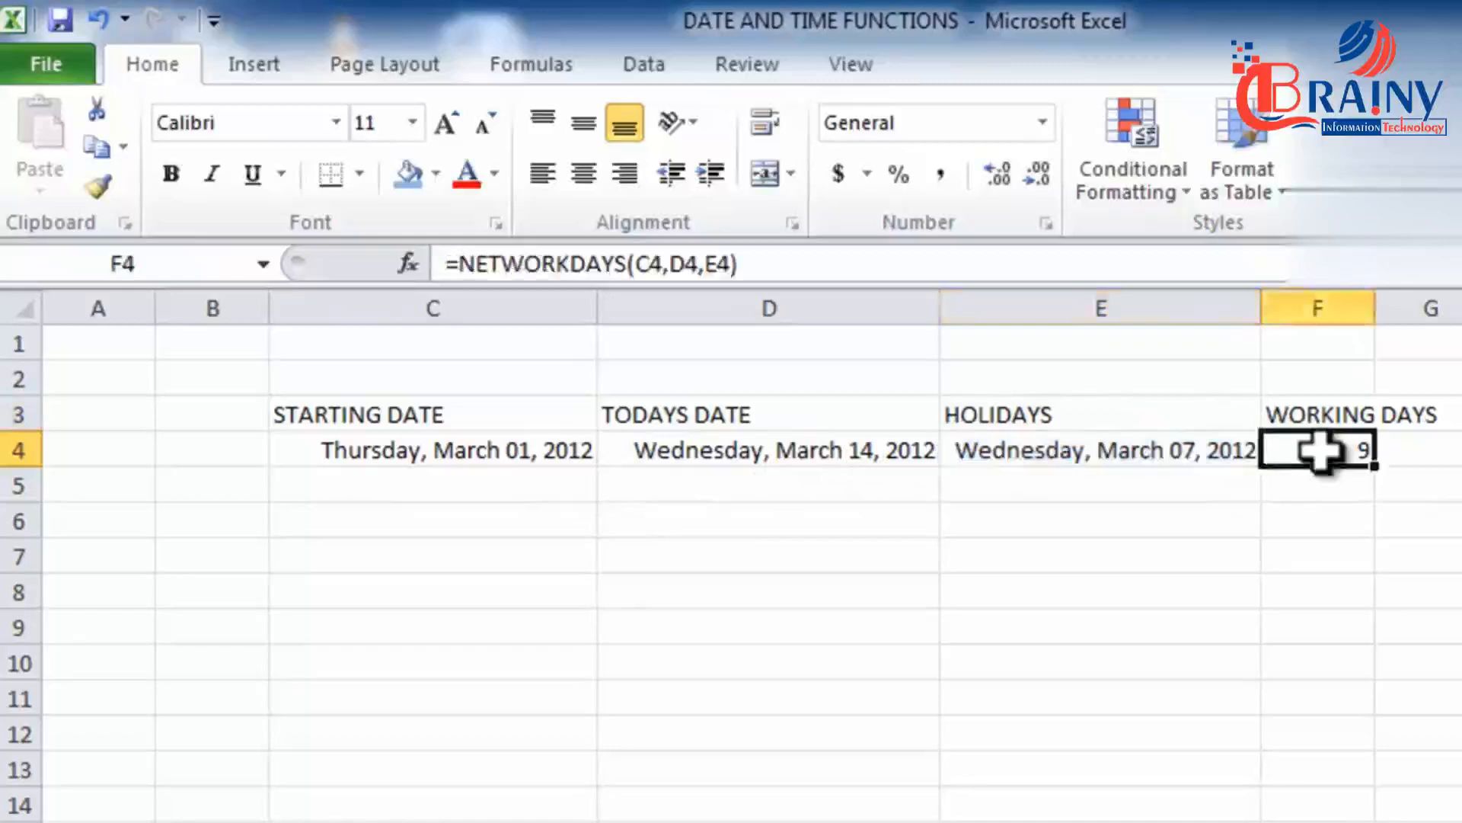
double_click(1320, 451)
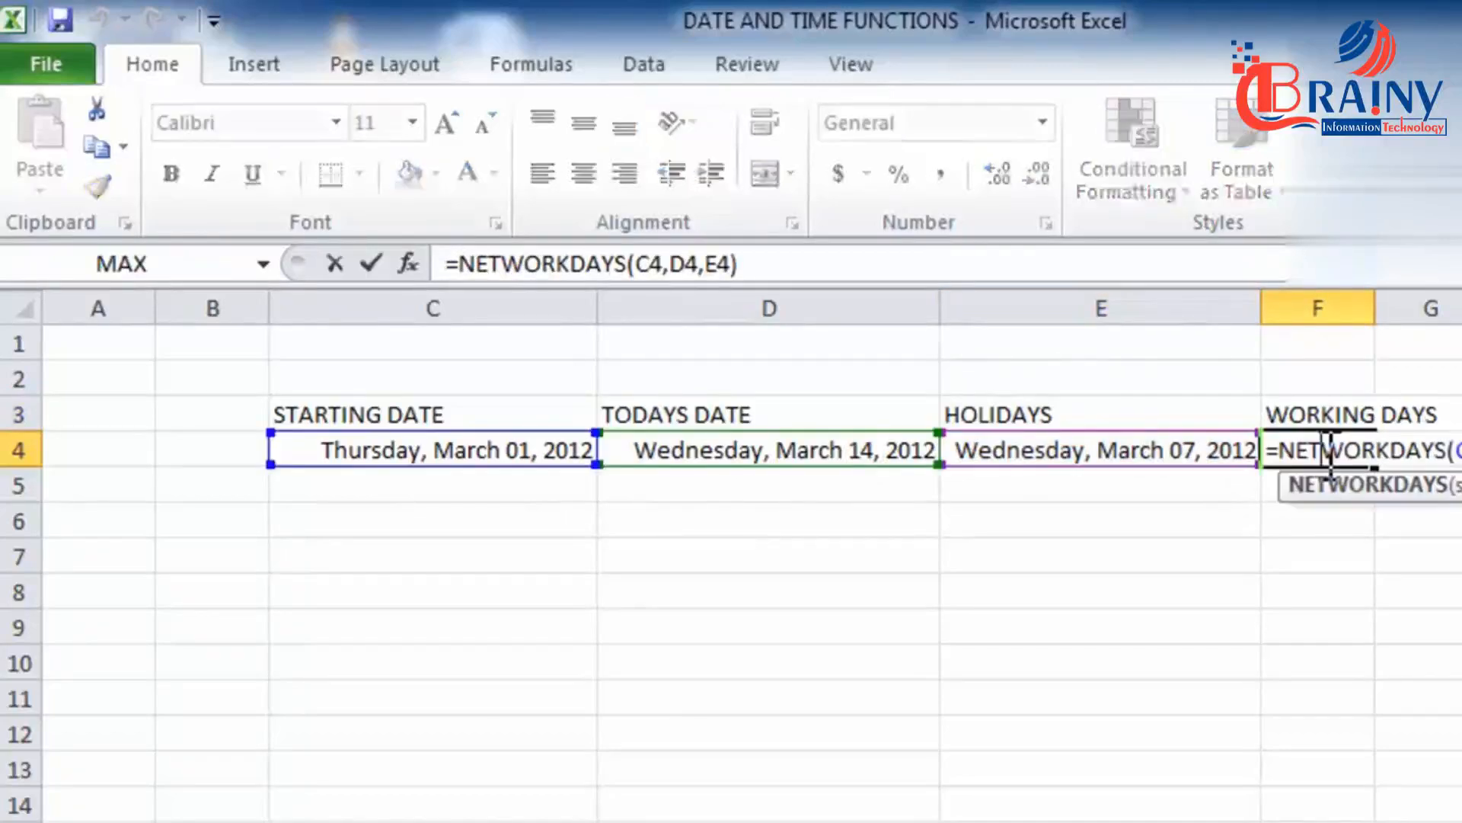
click(1321, 449)
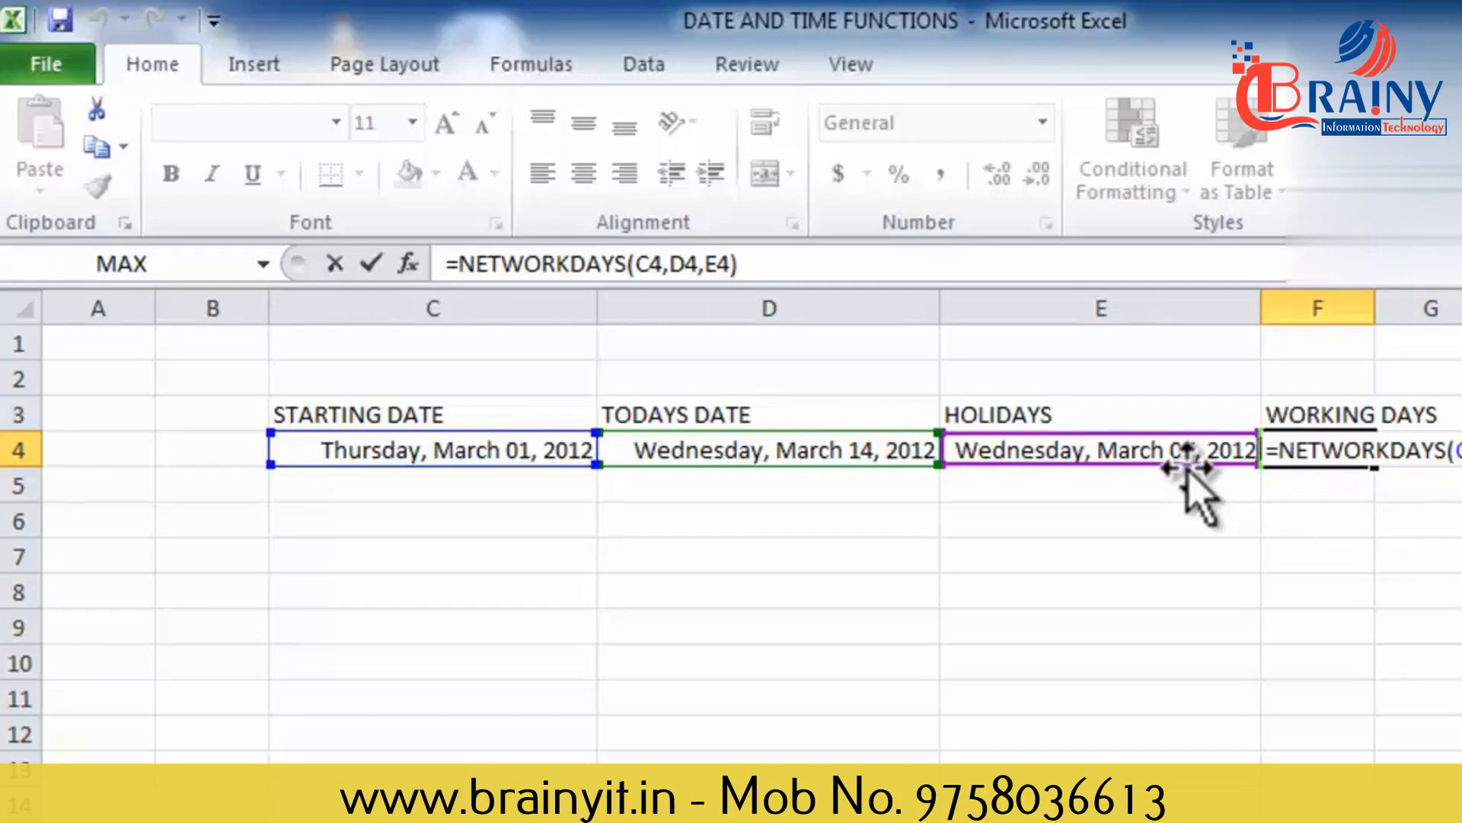
key(Return)
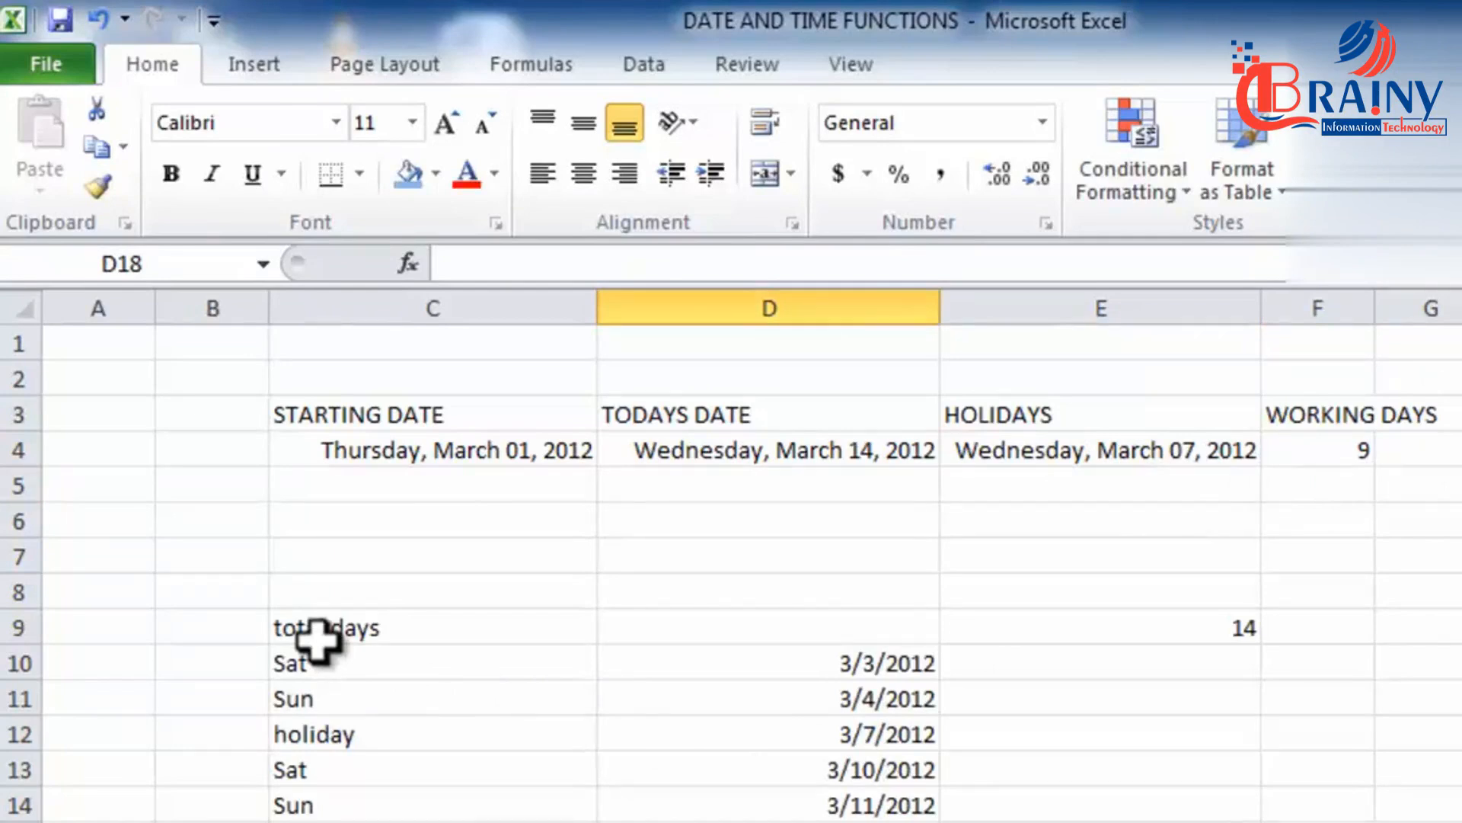
Step: Review the total days in E9, then the Saturday, Sunday and holiday entries with their dates in rows 10 to 14
click(1218, 623)
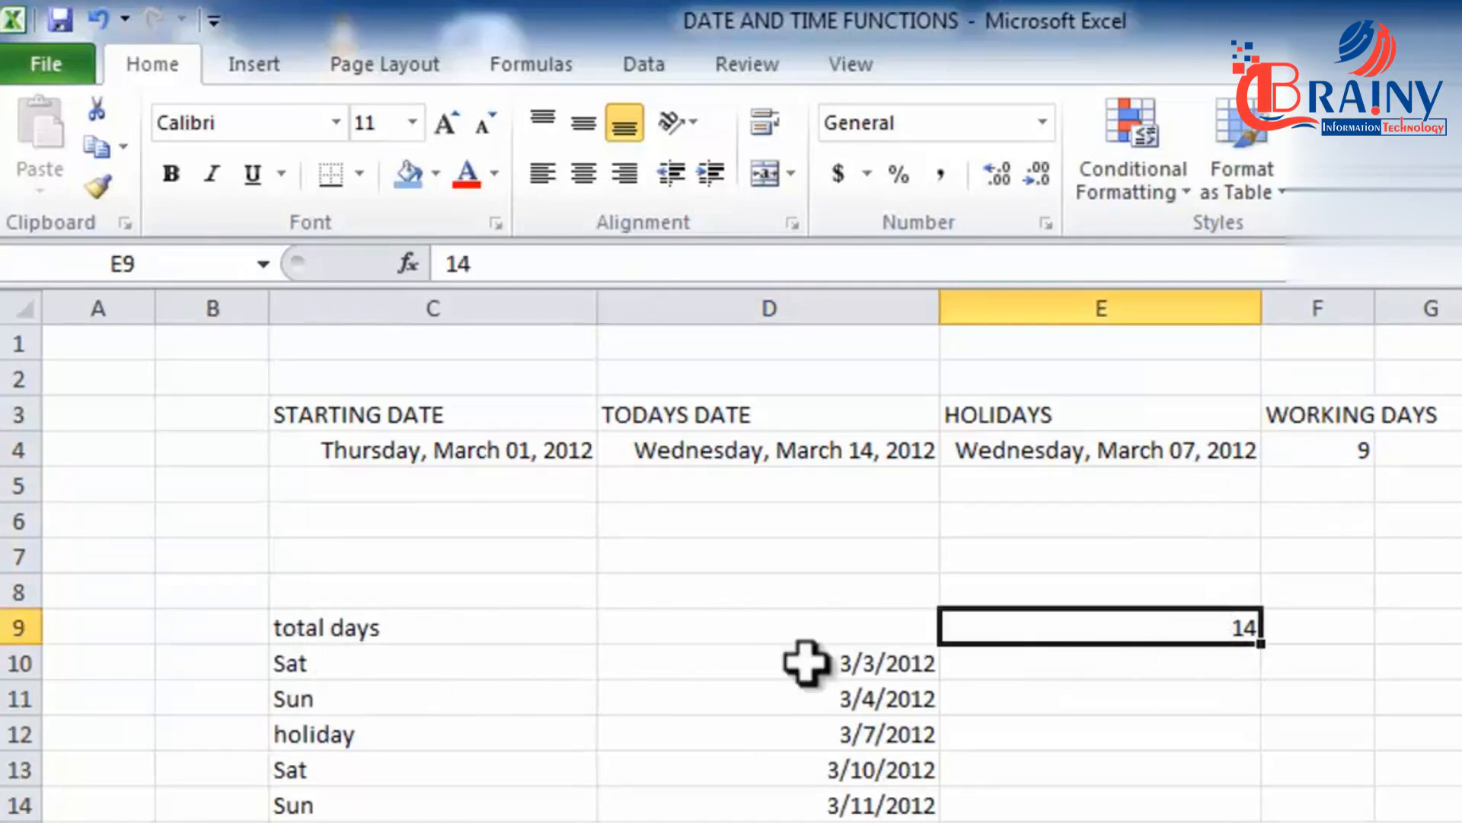
drag(403, 683, 404, 657)
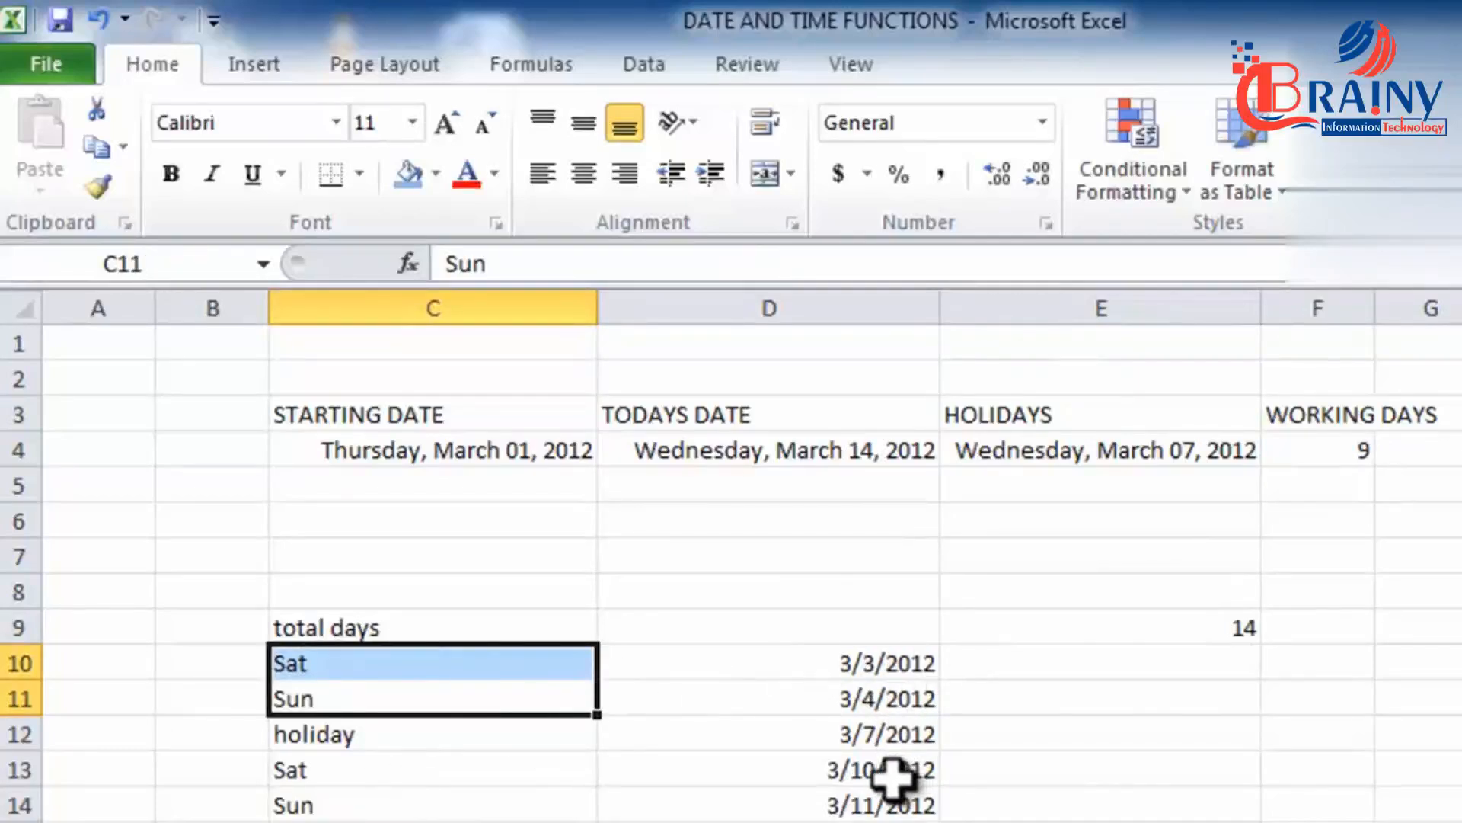
click(860, 701)
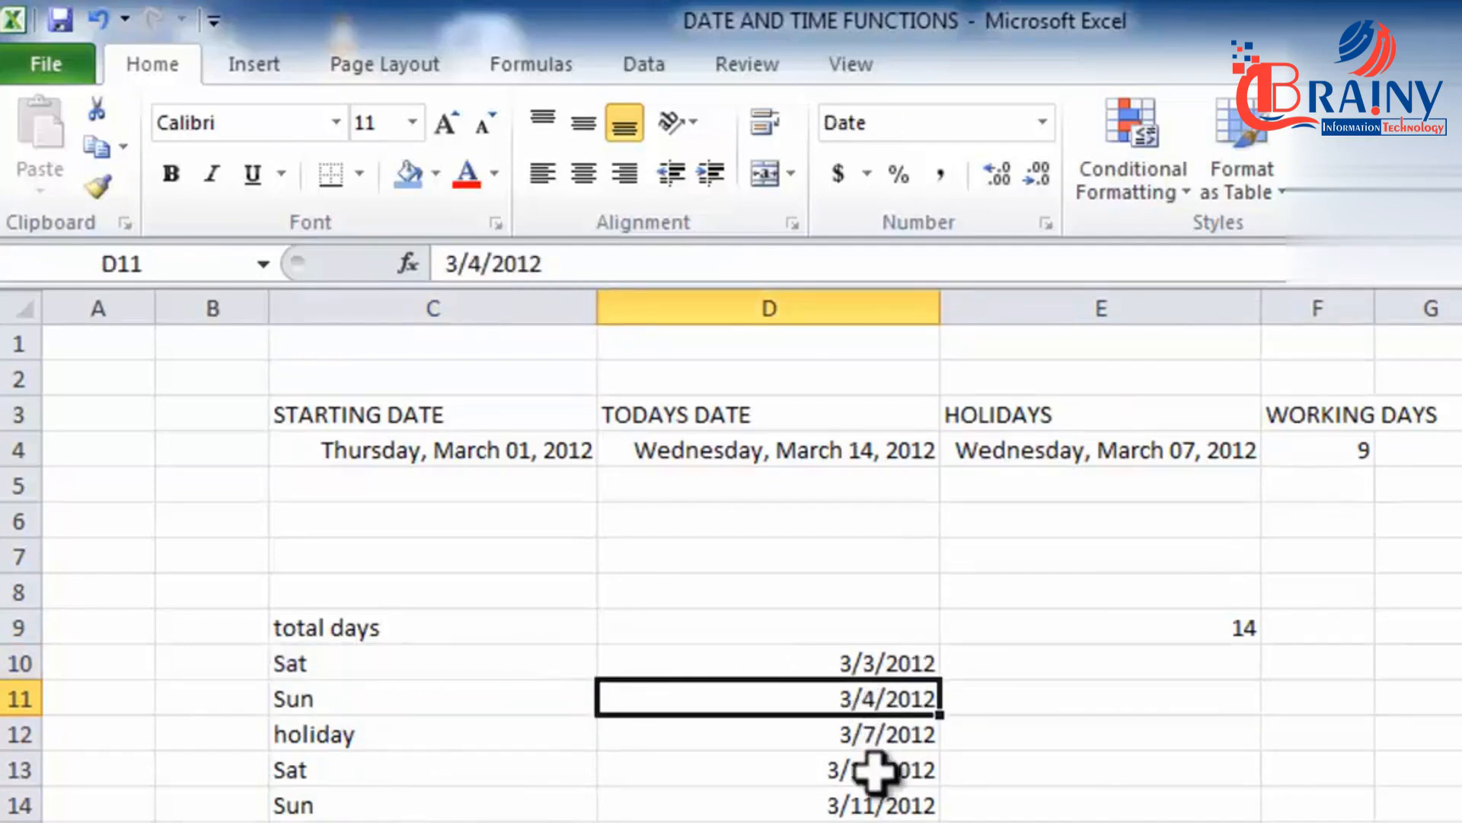
click(872, 800)
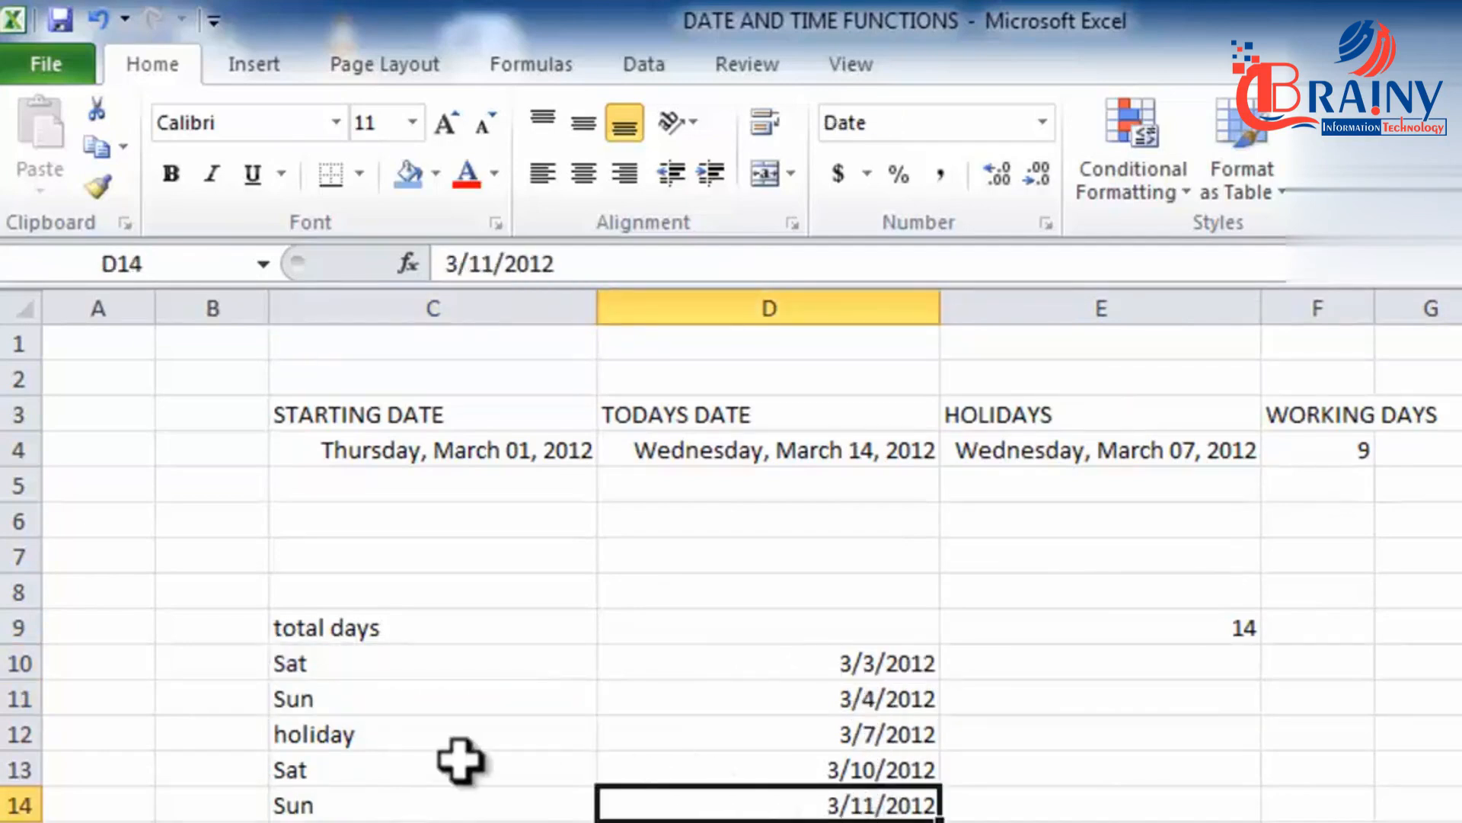
click(823, 737)
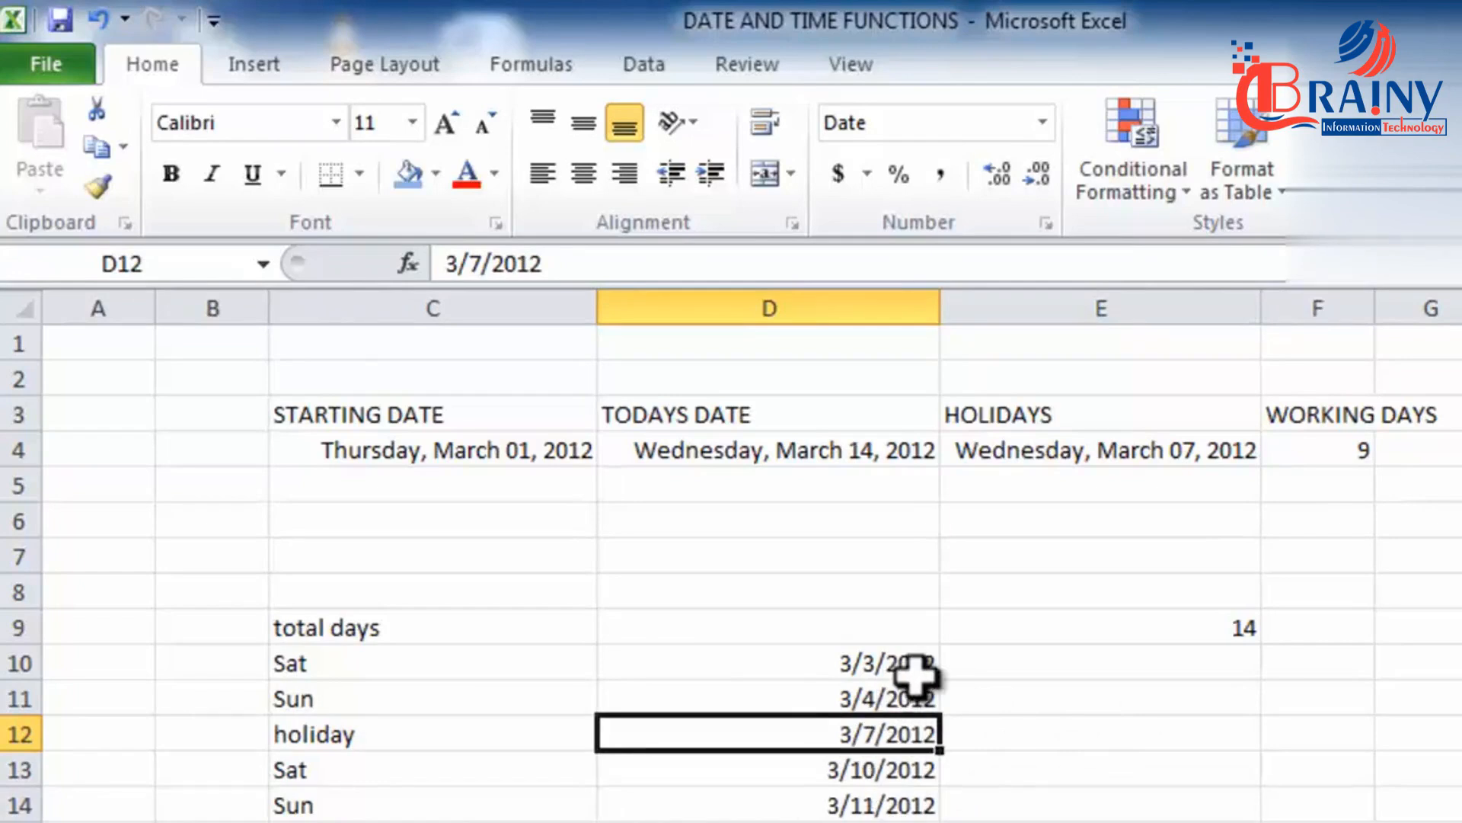
Step: Compare the total days in E9 and the remaining days in E15 with the NETWORKDAYS result in F4
click(1168, 628)
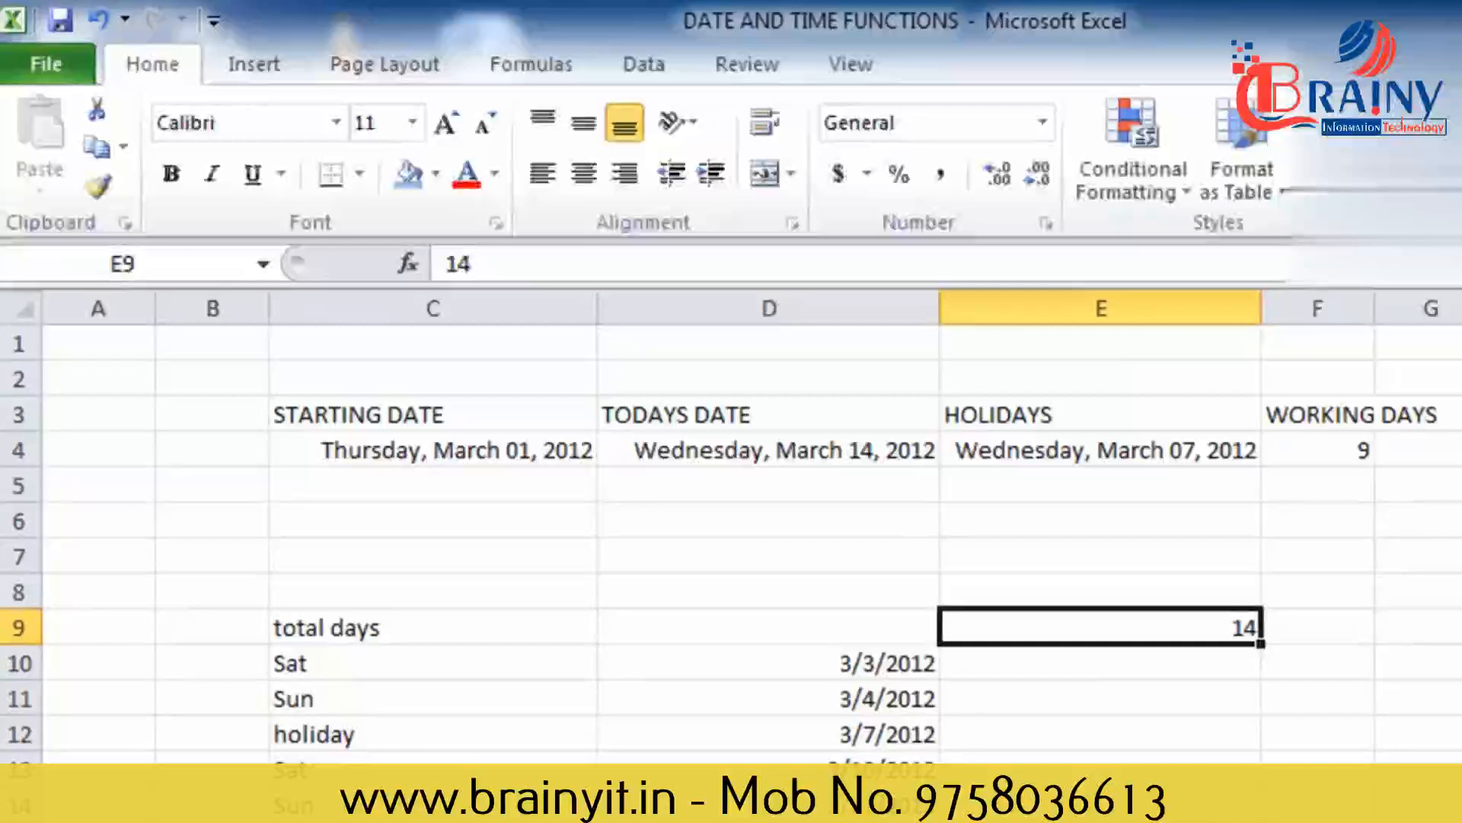
click(1214, 822)
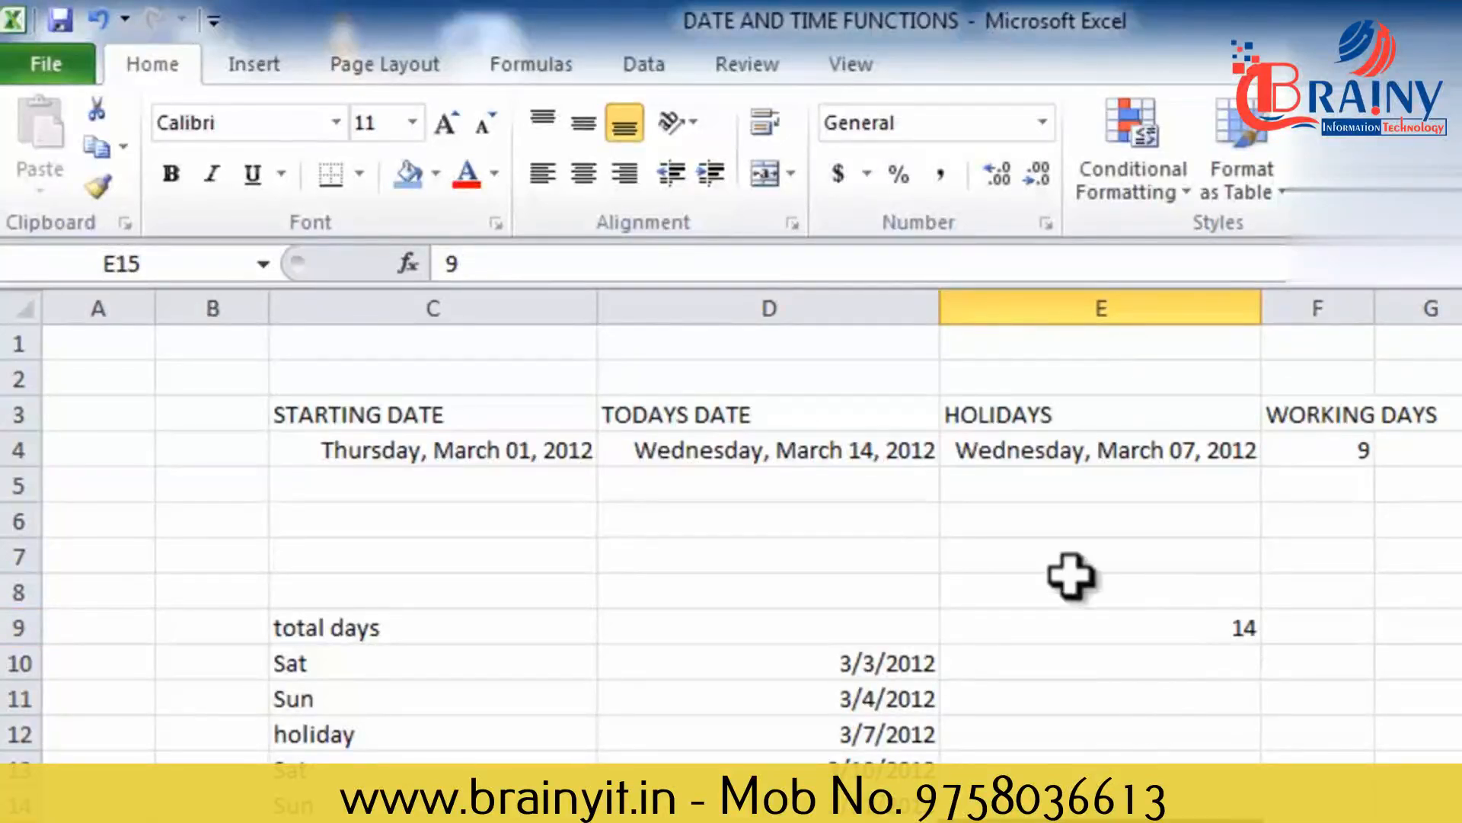
click(1327, 457)
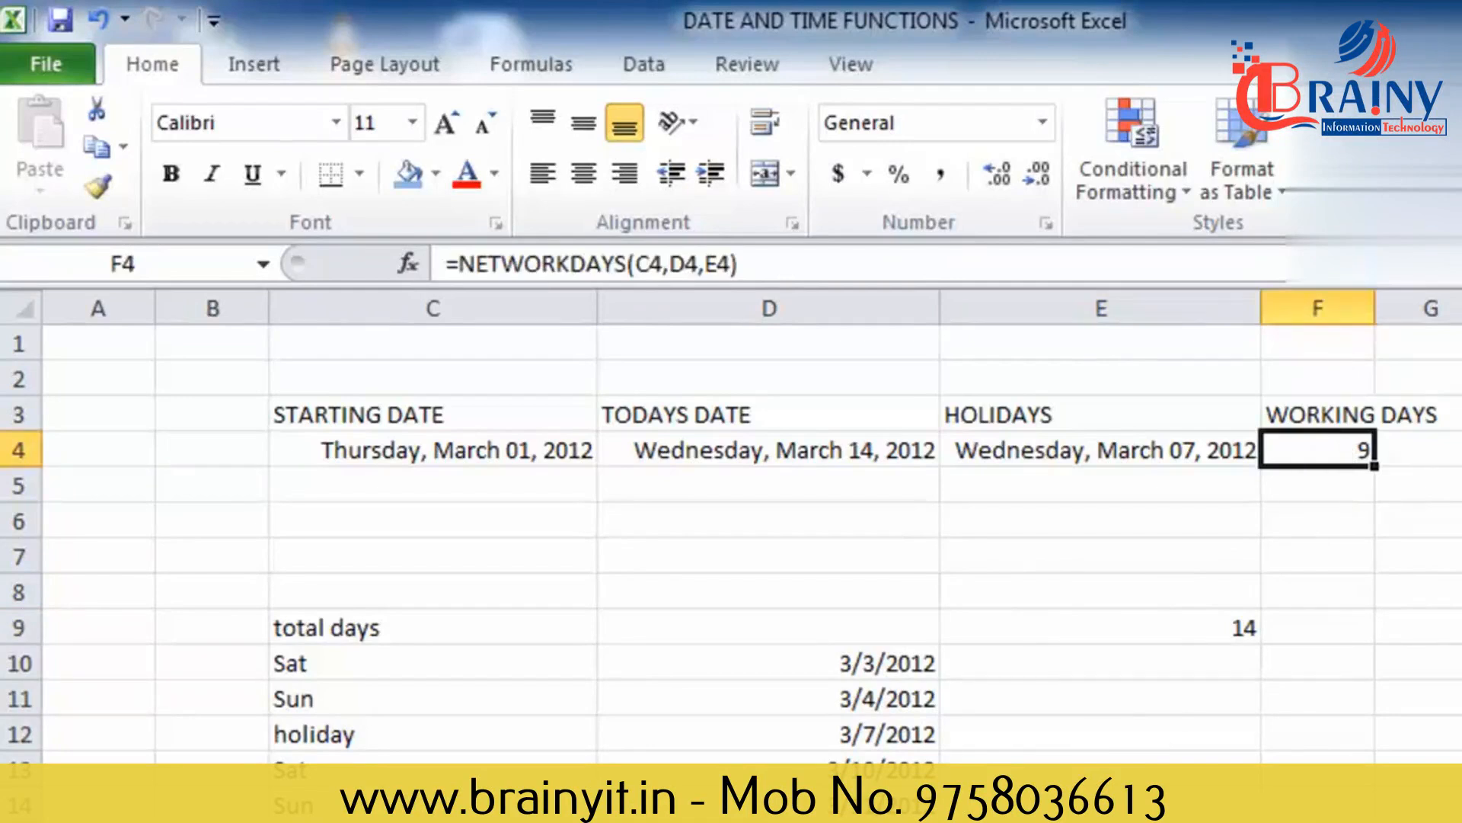